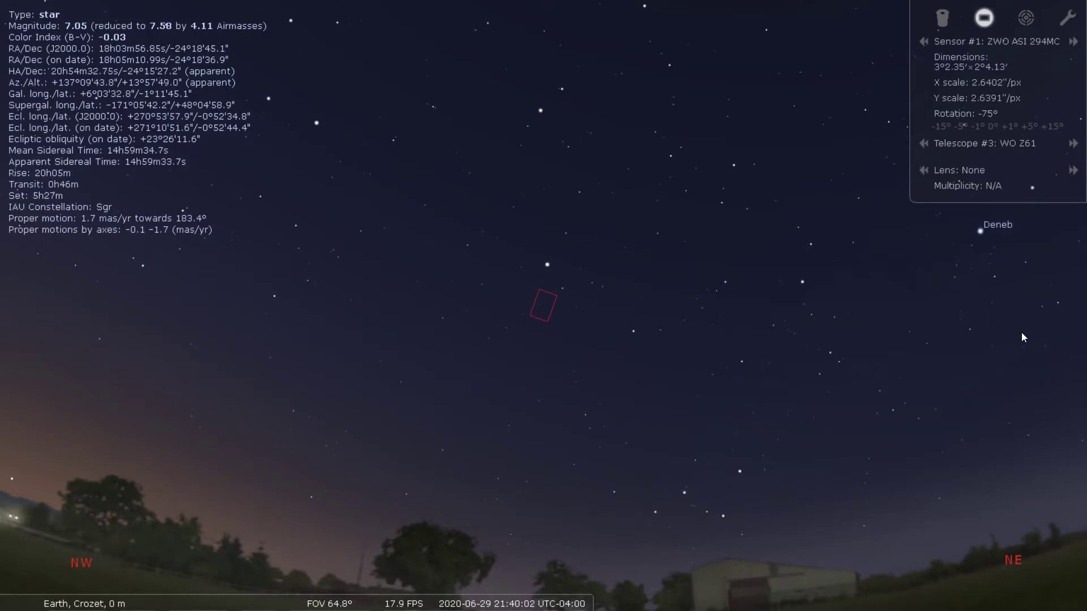
- Pan from Altair down to Sagittarius and centre the Lagoon Nebula star in the sensor outline
key("Right")
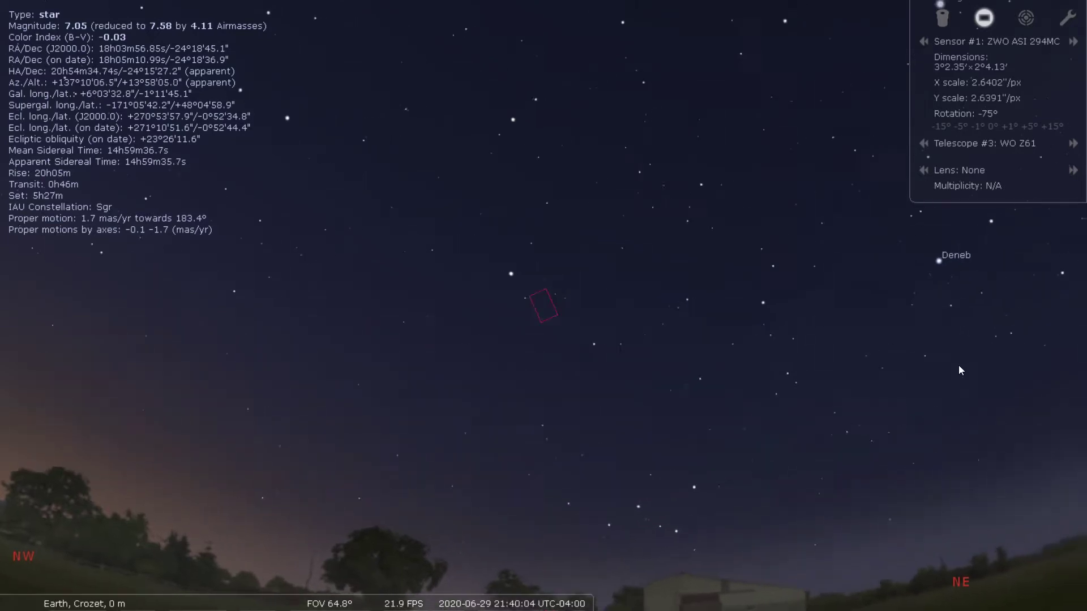
mouse_move(986, 348)
left_mouse_down()
mouse_move(682, 315)
mouse_move(499, 317)
mouse_move(520, 323)
left_mouse_up()
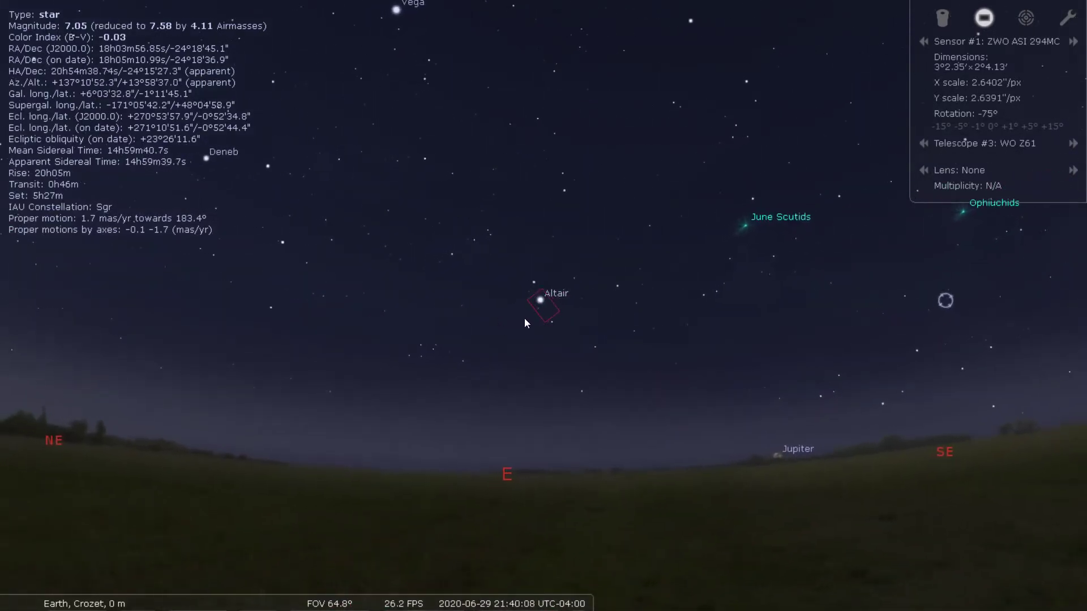
scroll(553, 326, "up", 2)
scroll(567, 323, "up", 5)
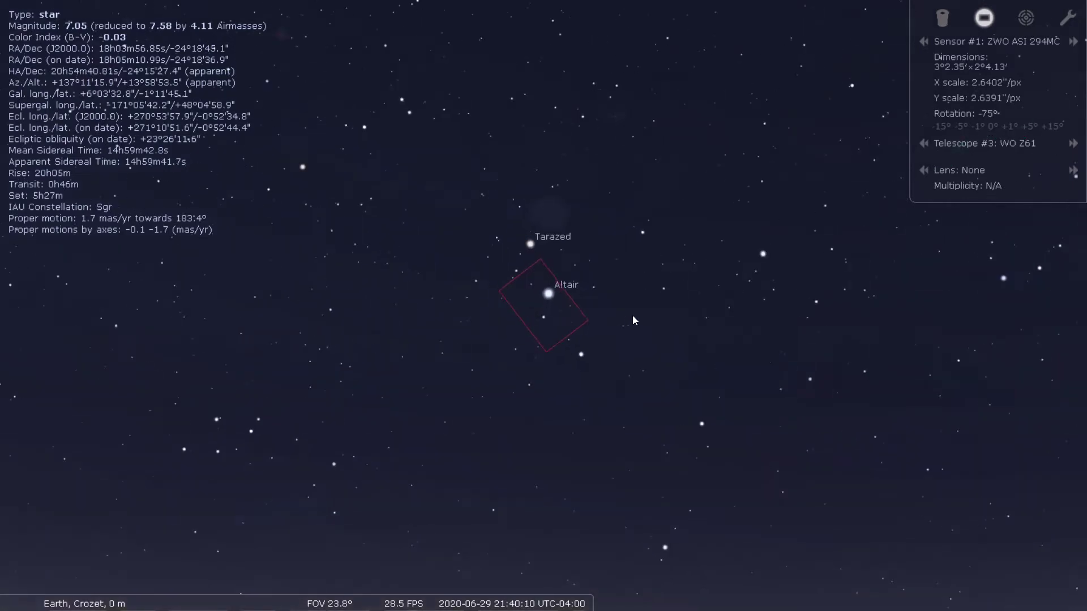
left_click_drag(668, 307, 669, 304)
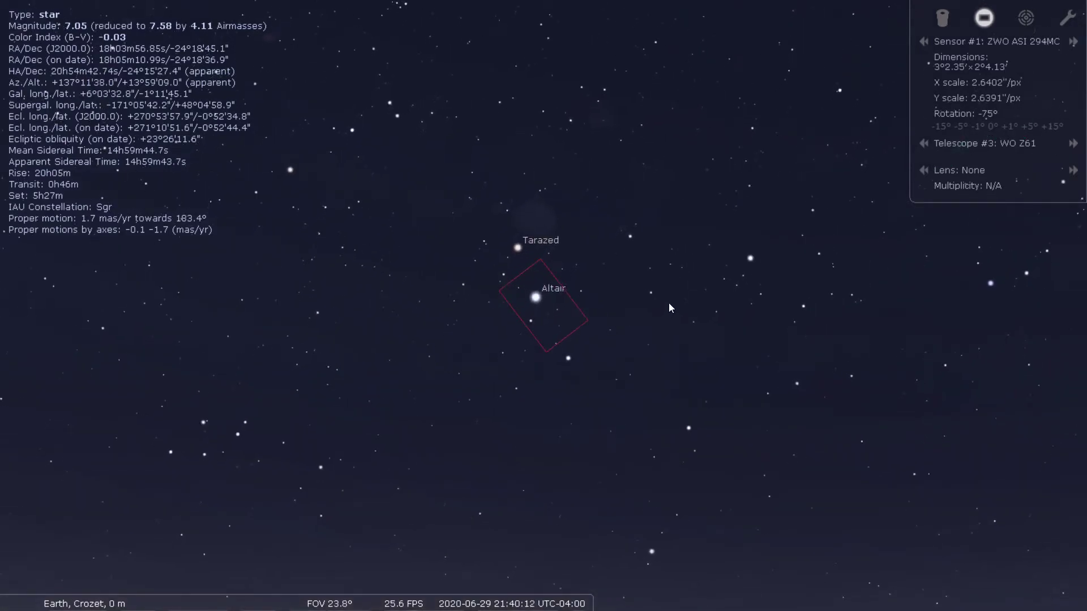
left_click_drag(913, 388, 555, 319)
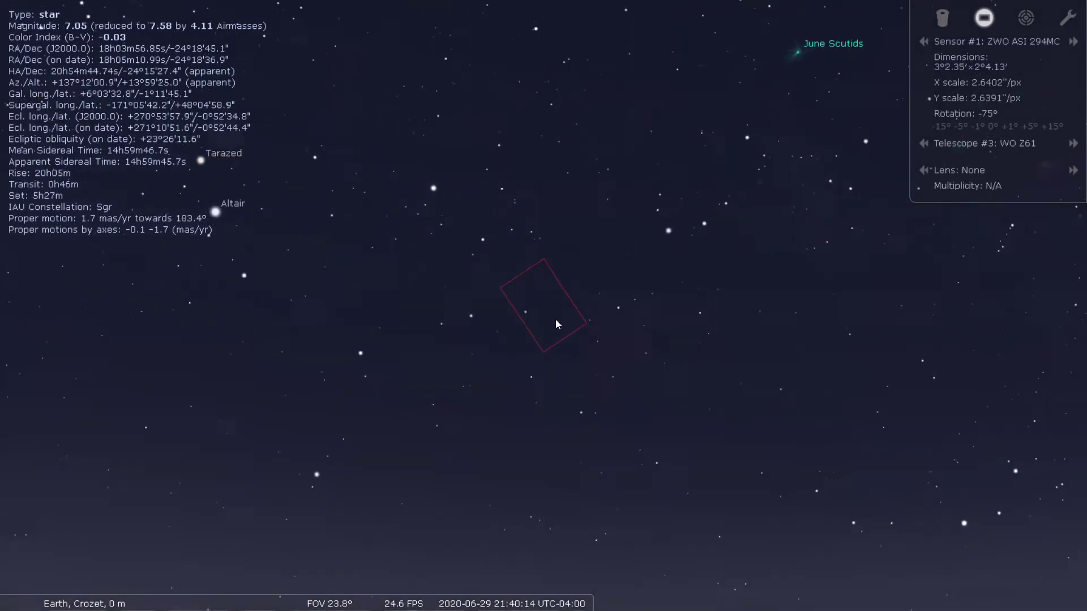
left_click_drag(934, 325, 564, 339)
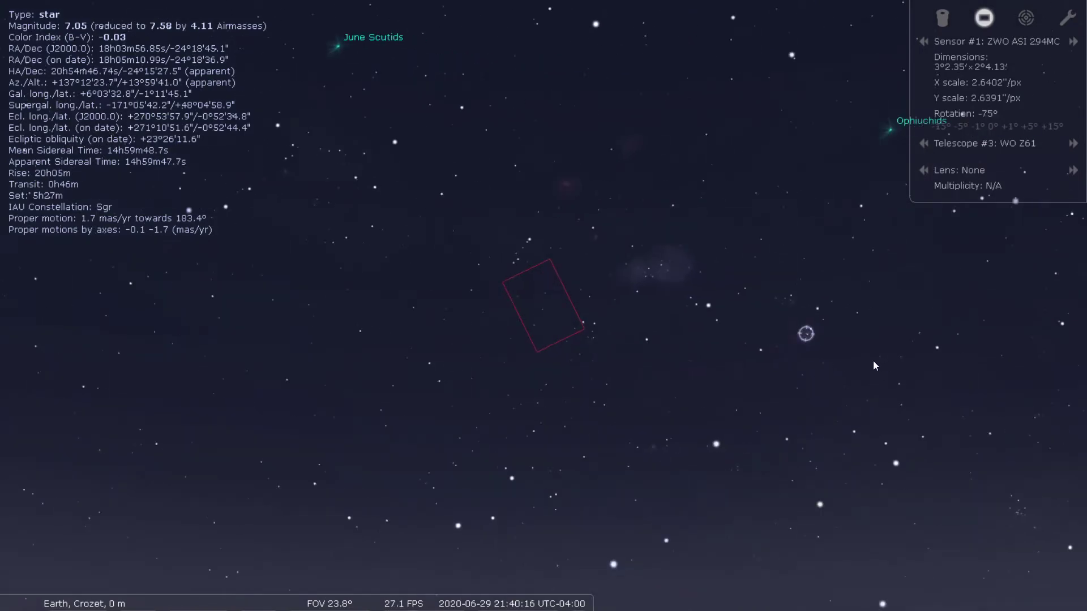
left_click_drag(873, 366, 624, 337)
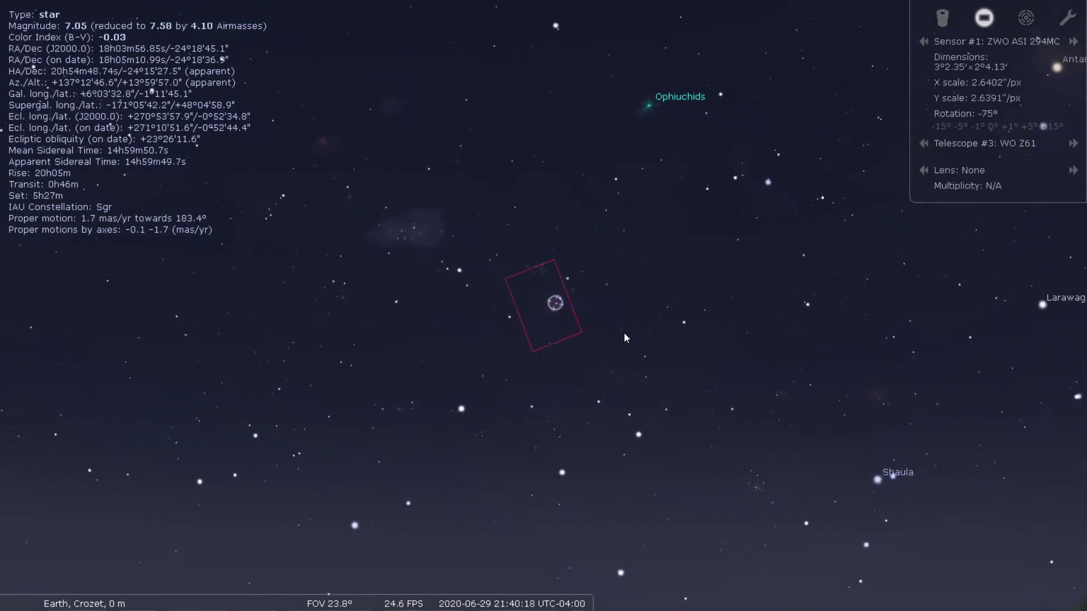
scroll(626, 338, "up", 3)
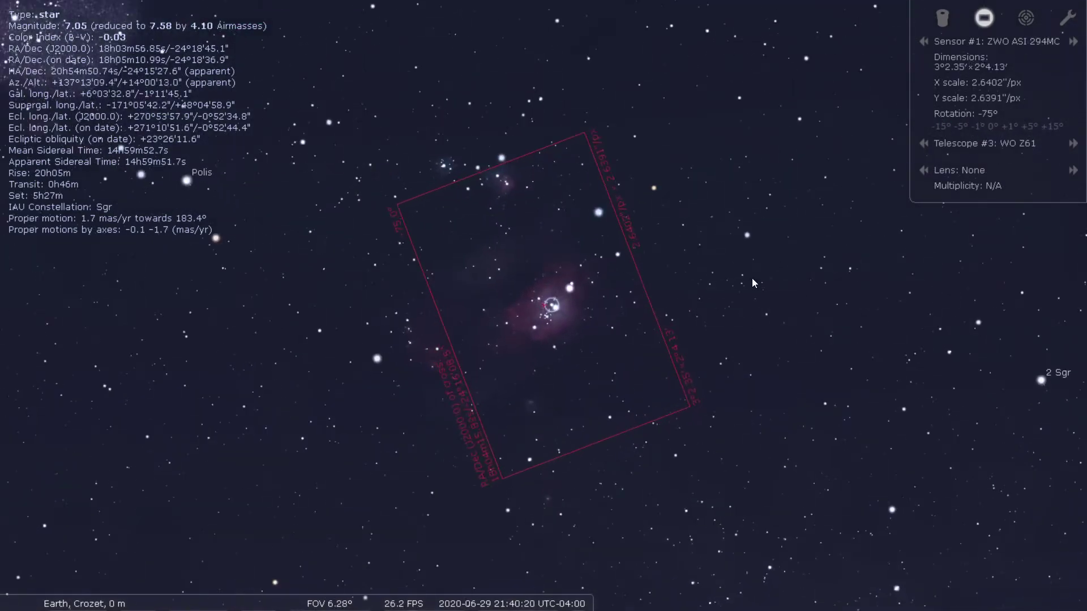
key("Up")
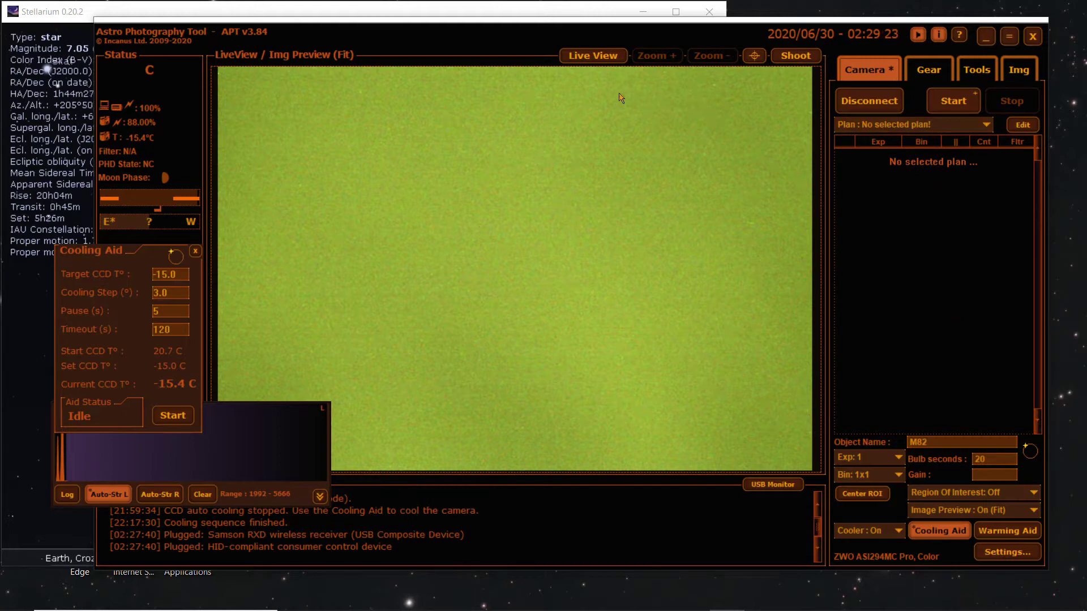
- Turn on Live View at 5-second exposures, moving the histogram aside and toggling Auto-Str R/L
left_click(597, 60)
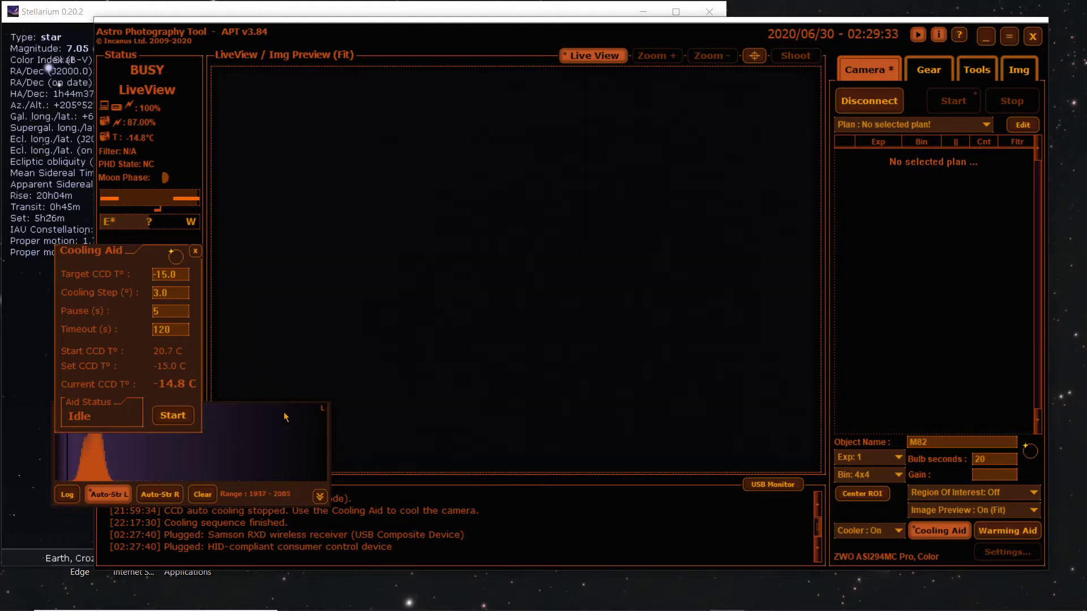
mouse_move(286, 416)
left_mouse_down()
mouse_move(208, 437)
mouse_move(212, 419)
left_mouse_up()
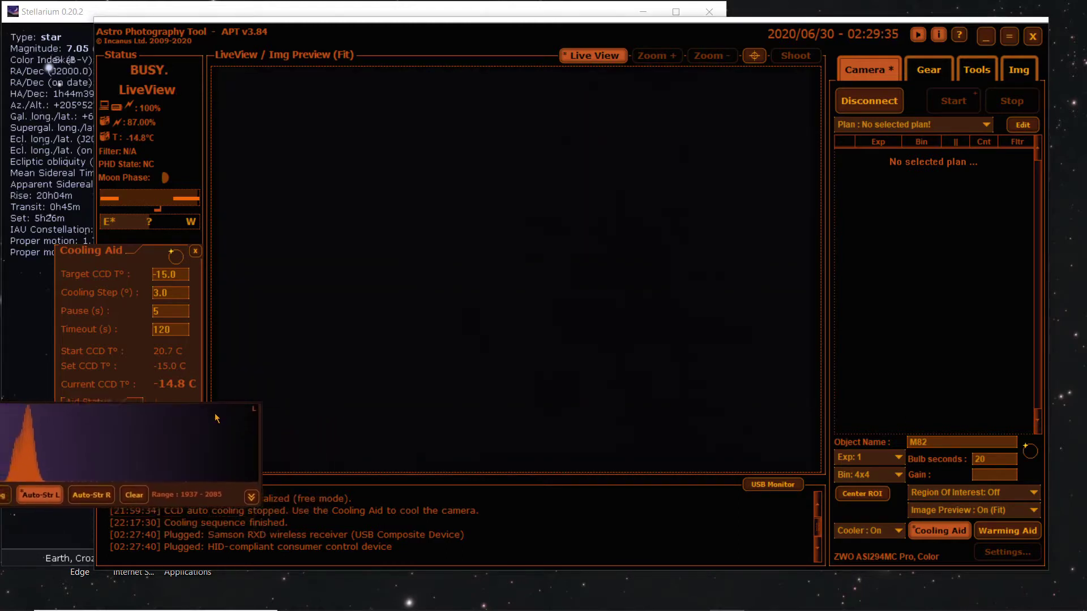
left_click(89, 496)
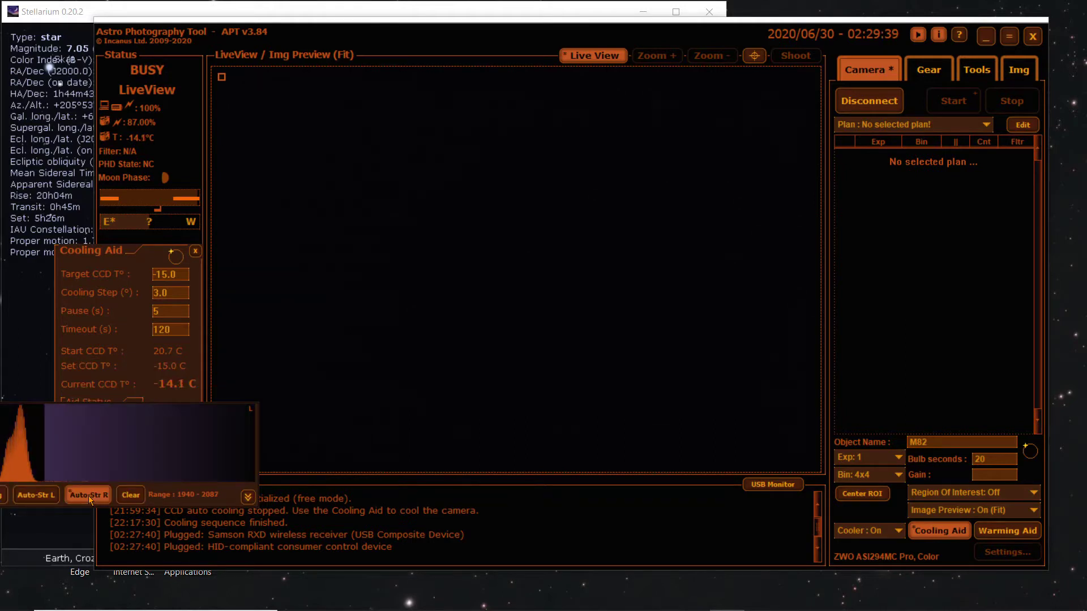
left_click(41, 499)
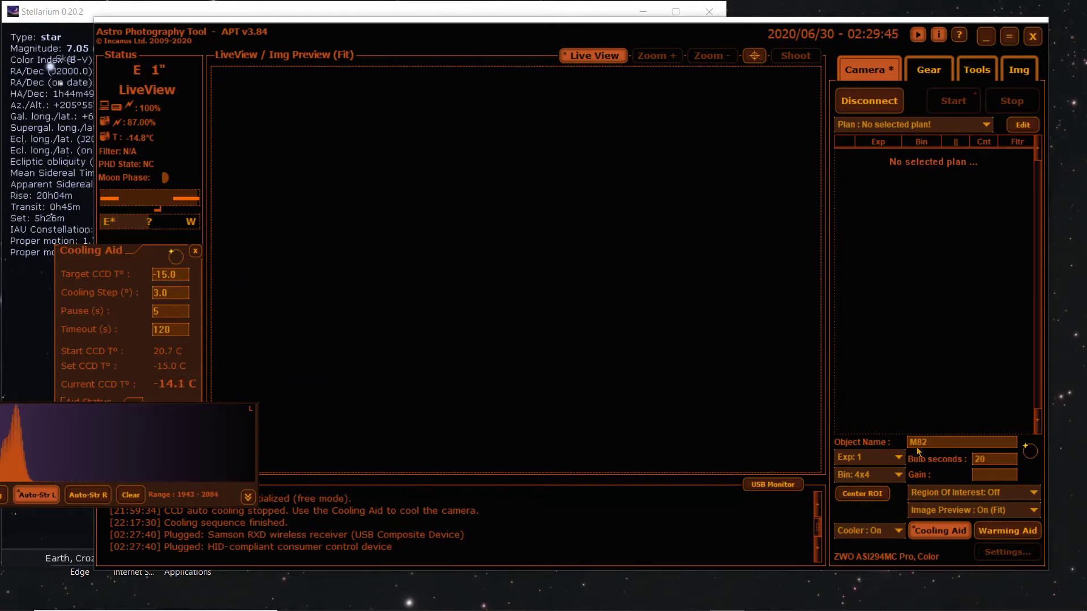
left_click(878, 460)
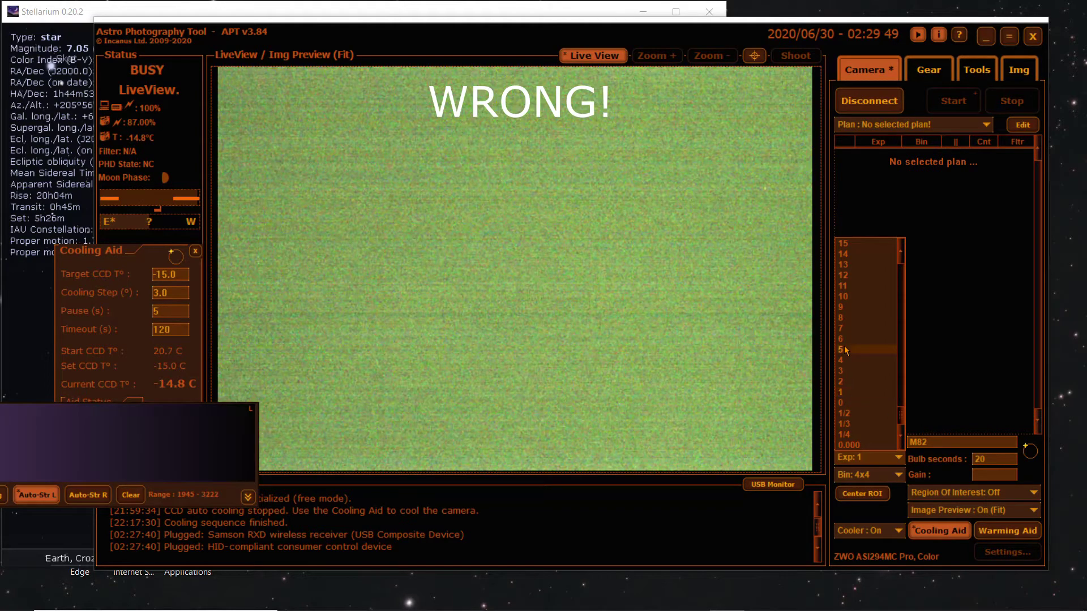
left_click(846, 351)
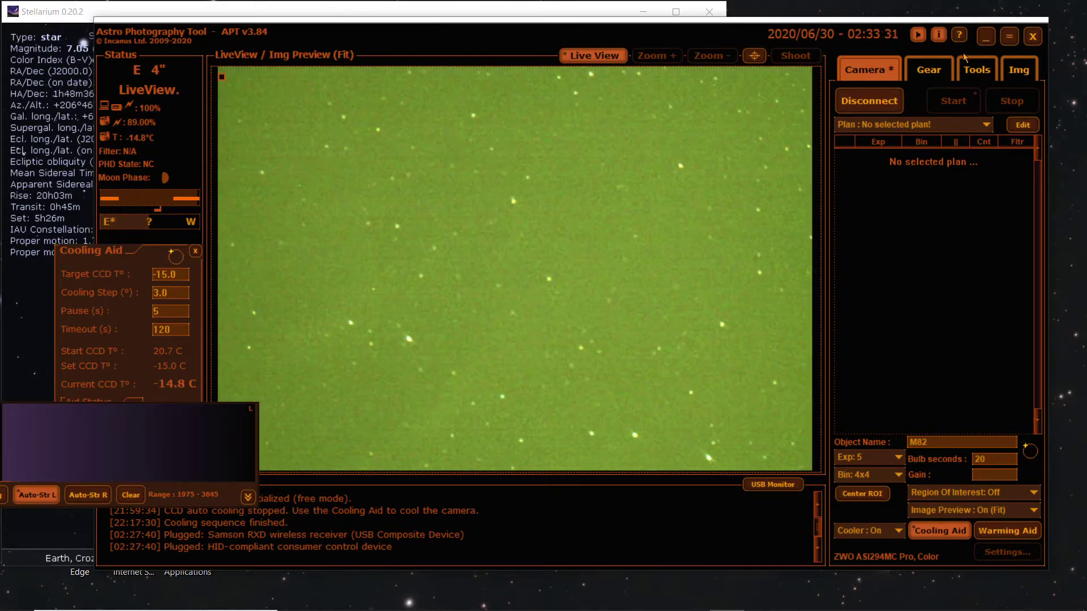
- Focus with the Bahtinov Aid, dismiss the mask-removal reminder, and return to Stellarium
left_click(977, 70)
left_click(883, 160)
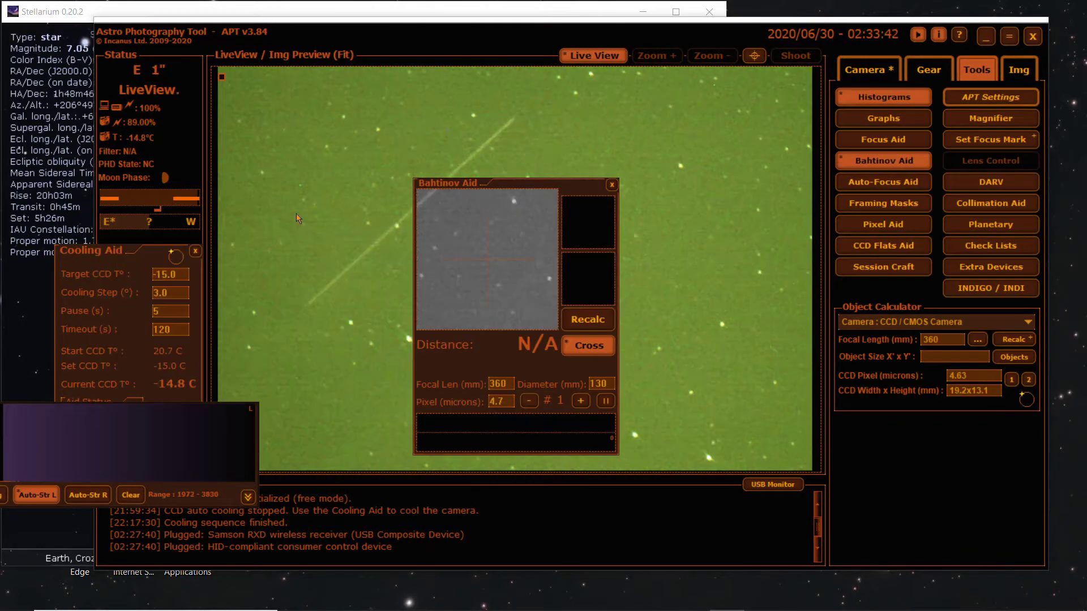
left_click_drag(539, 184, 468, 265)
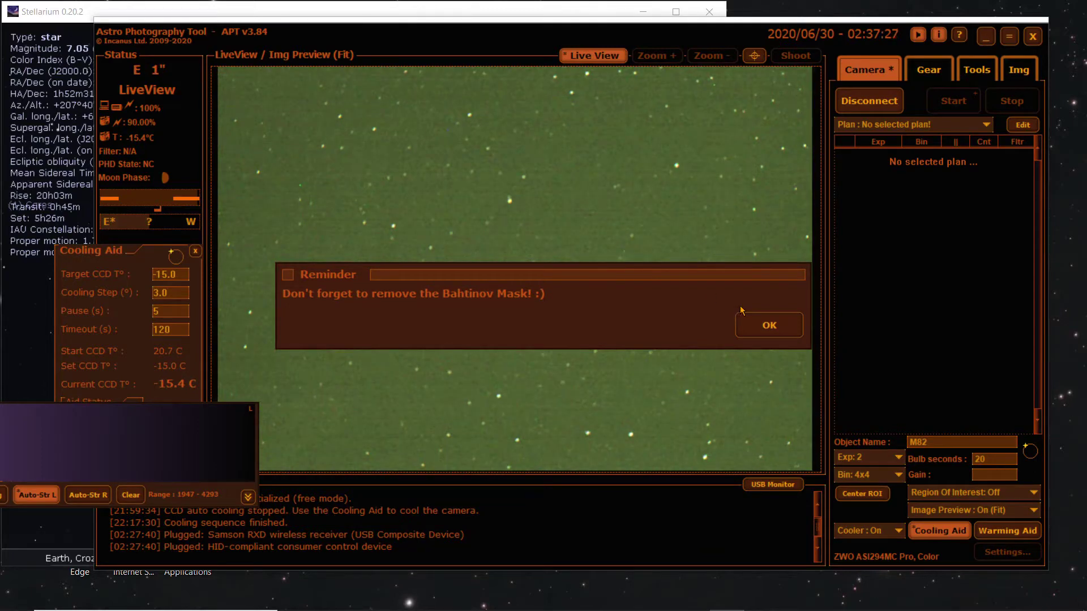
left_click(787, 335)
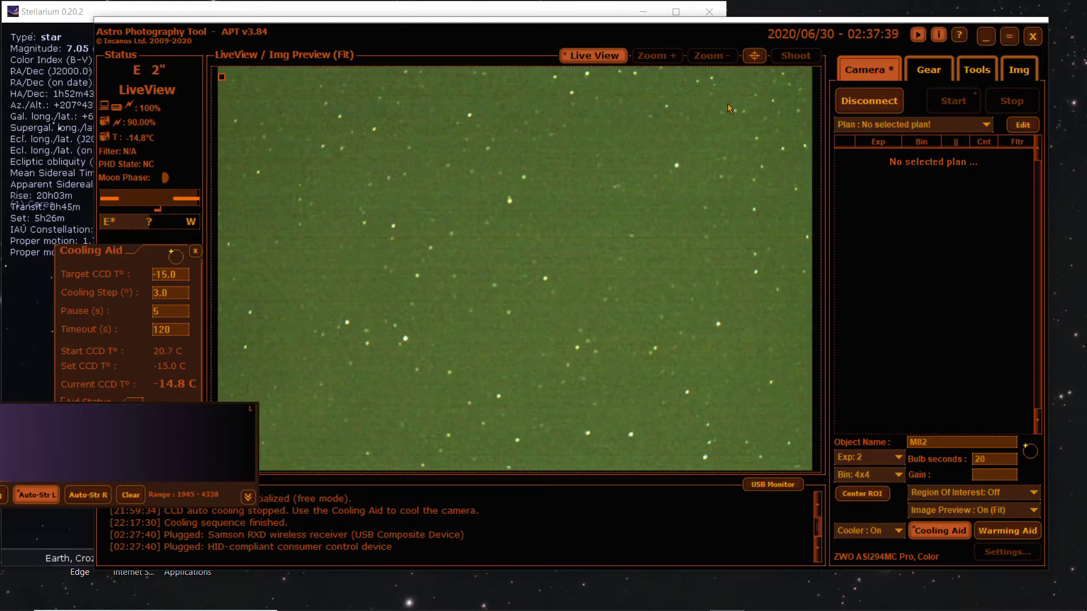
left_click(231, 12)
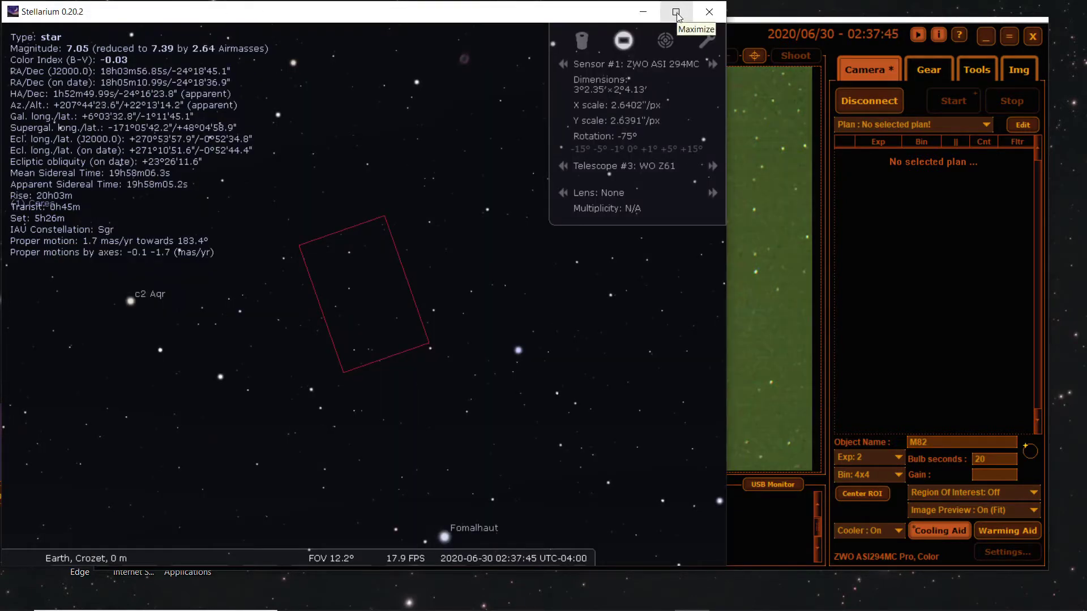
- Maximize Stellarium, re-centre on the Lagoon Nebula star, then zoom out to about 46°
left_click(677, 11)
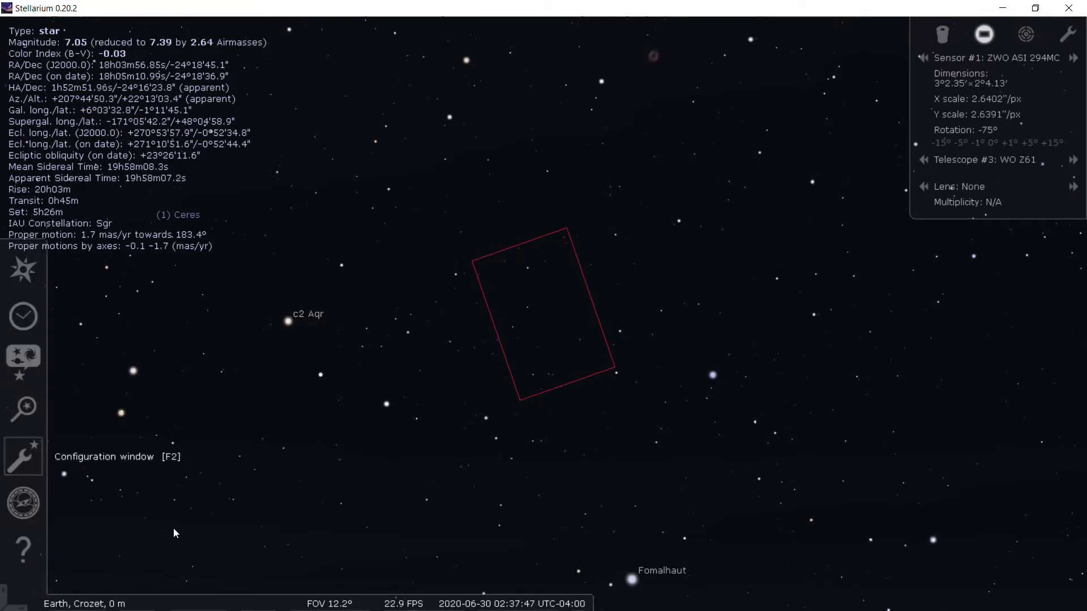
scroll(631, 393, "down", 3)
key("slash")
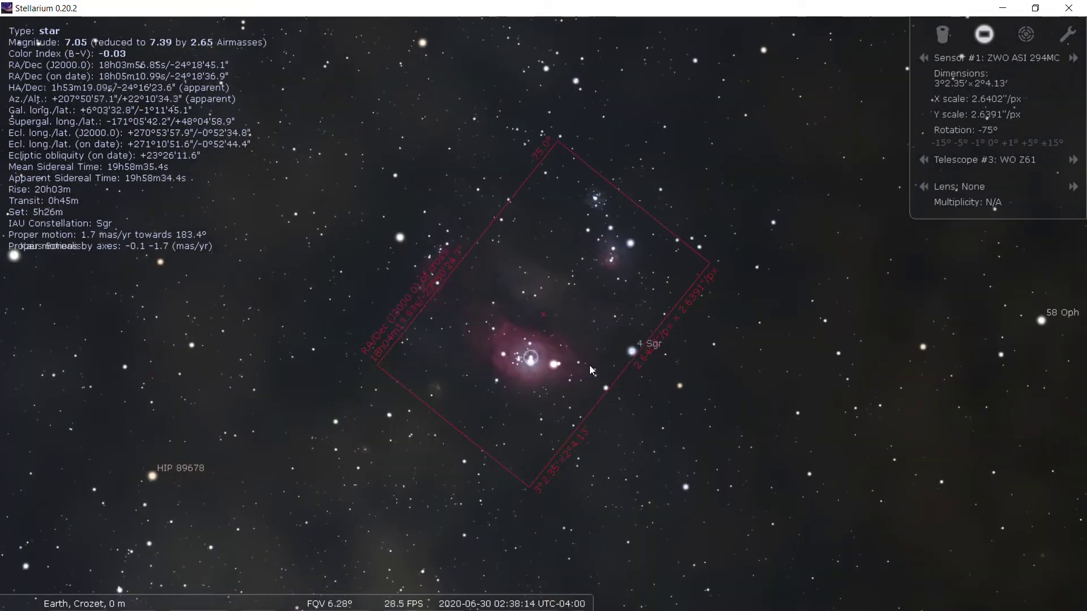
scroll(730, 369, "down", 1)
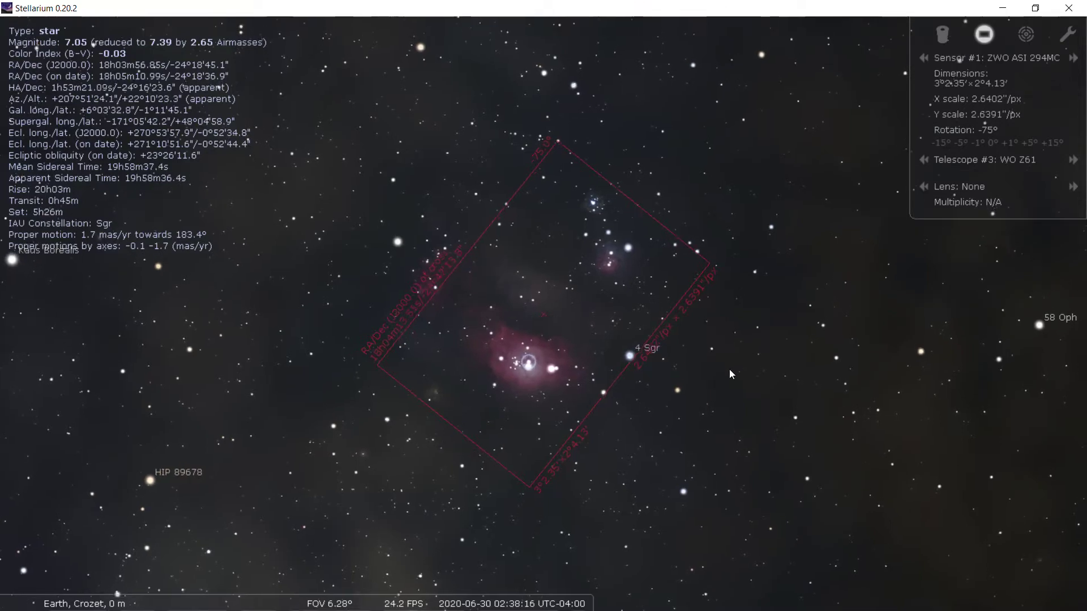
key("backslash")
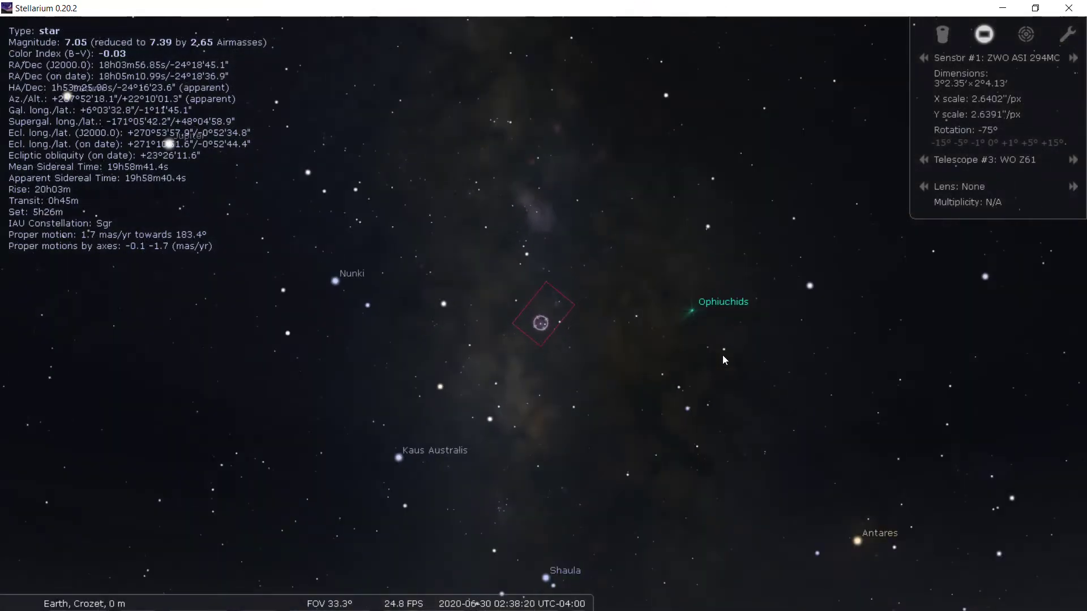
scroll(723, 355, "down", 3)
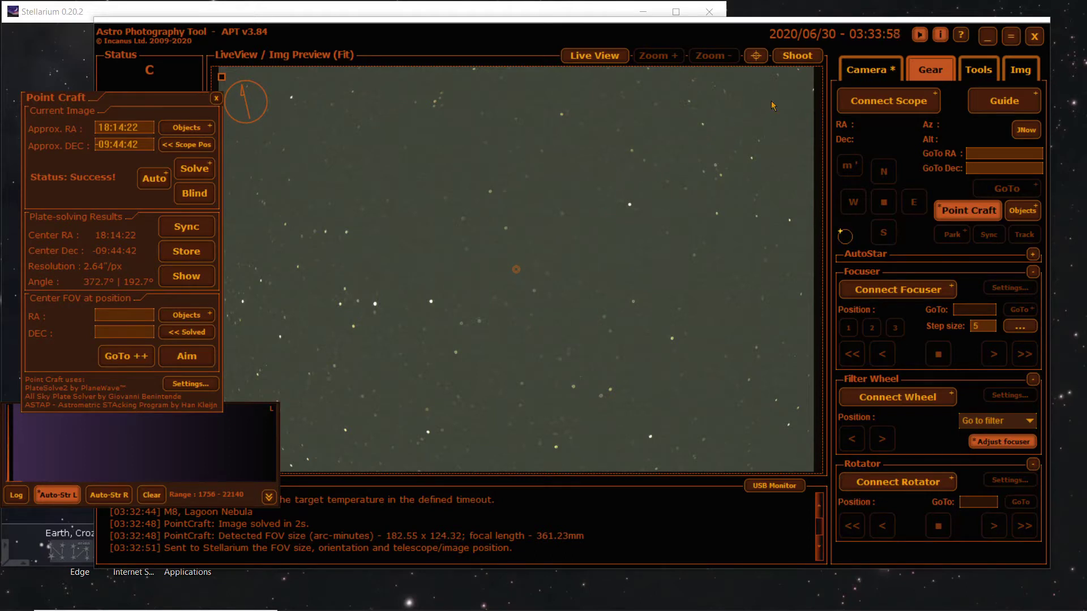
- Capture a frame, solve it in Point Craft, and send the solved field to Stellarium
left_click(810, 58)
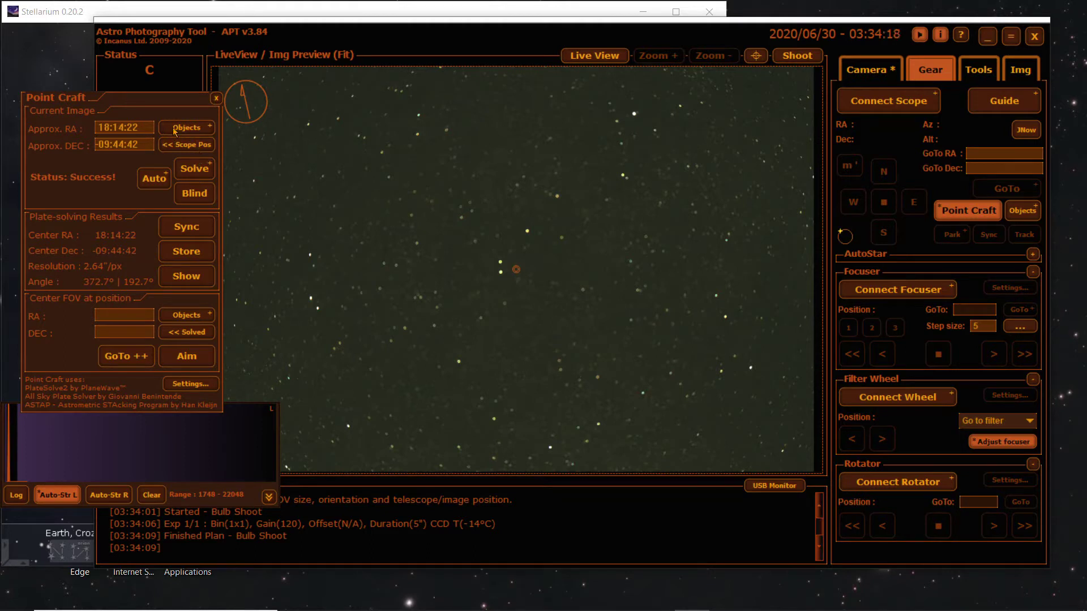
left_click(195, 170)
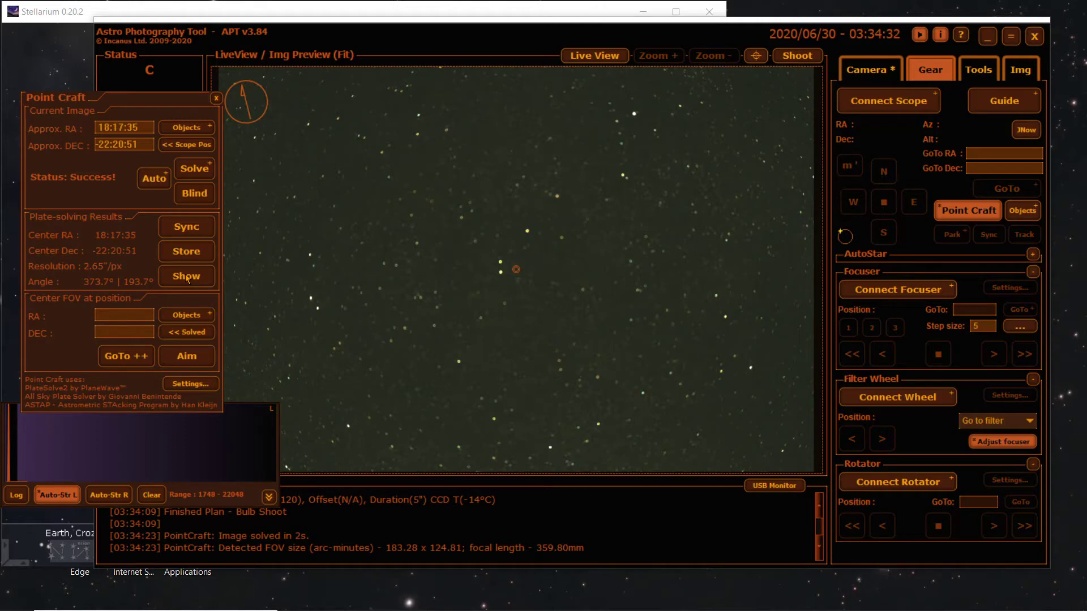
left_click(187, 276)
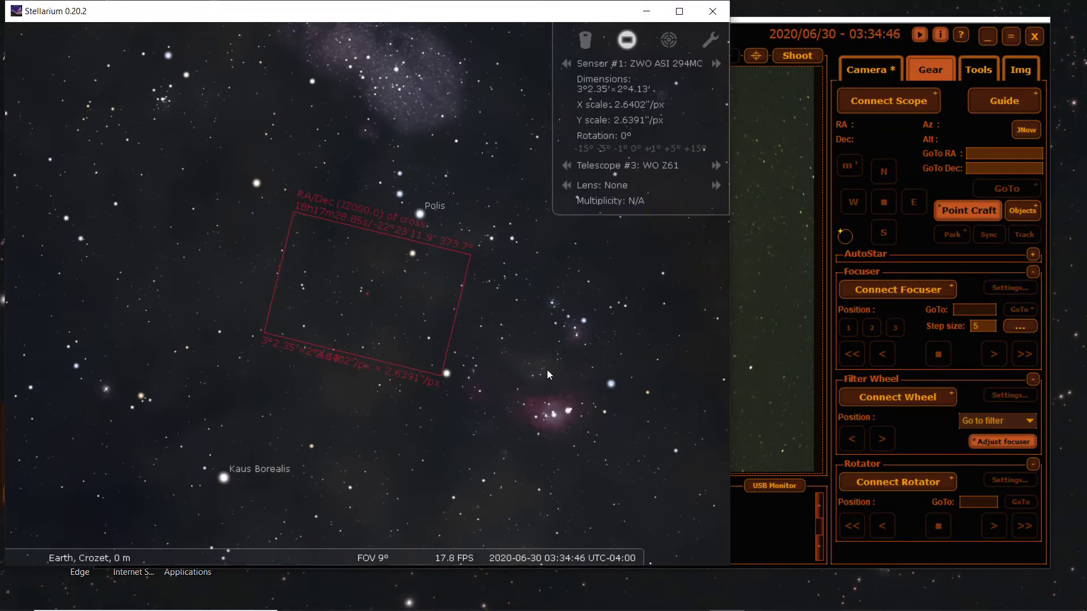
scroll(548, 367, "down", 5)
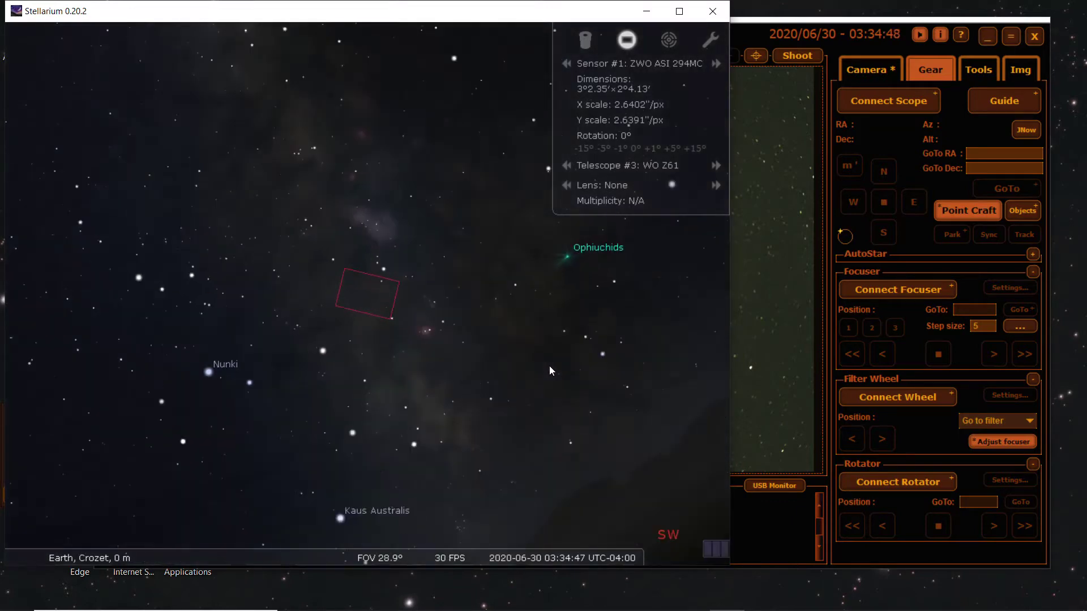
scroll(549, 367, "down", 2)
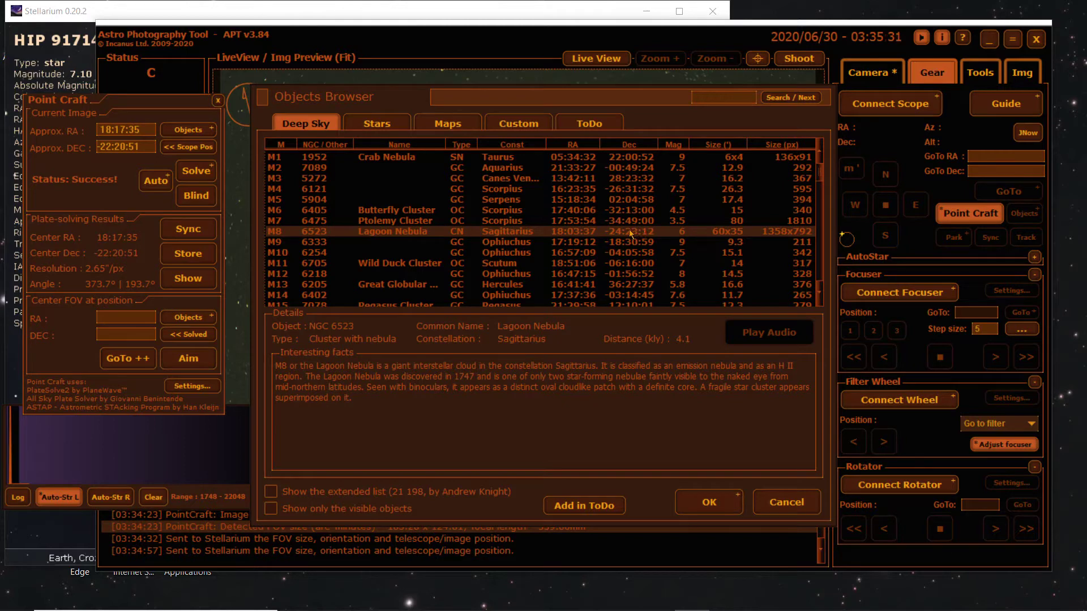
left_click(441, 16)
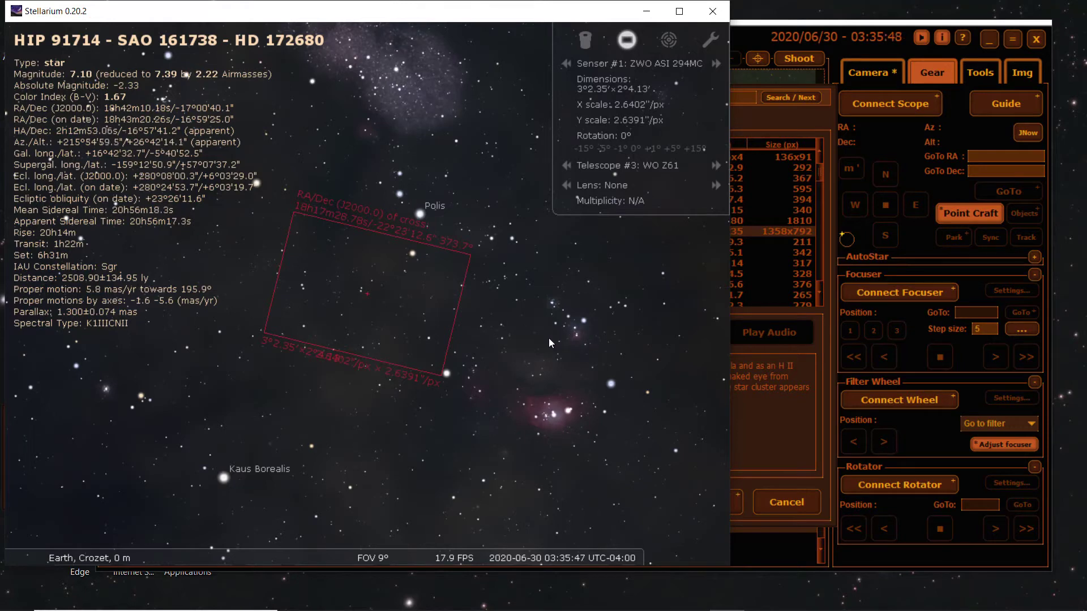
key("alt+Tab")
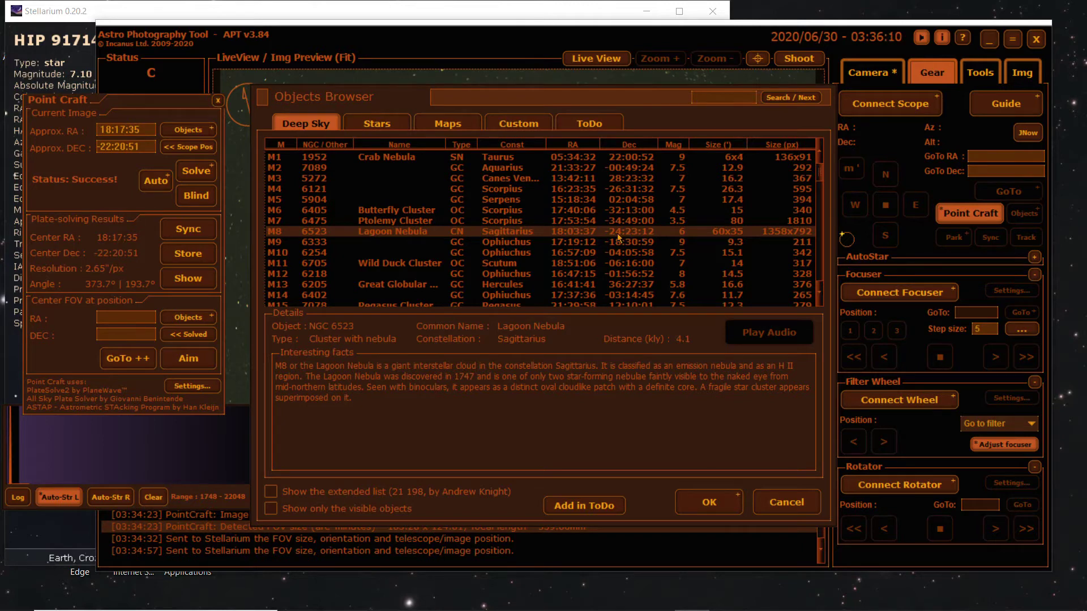
key("alt+Tab")
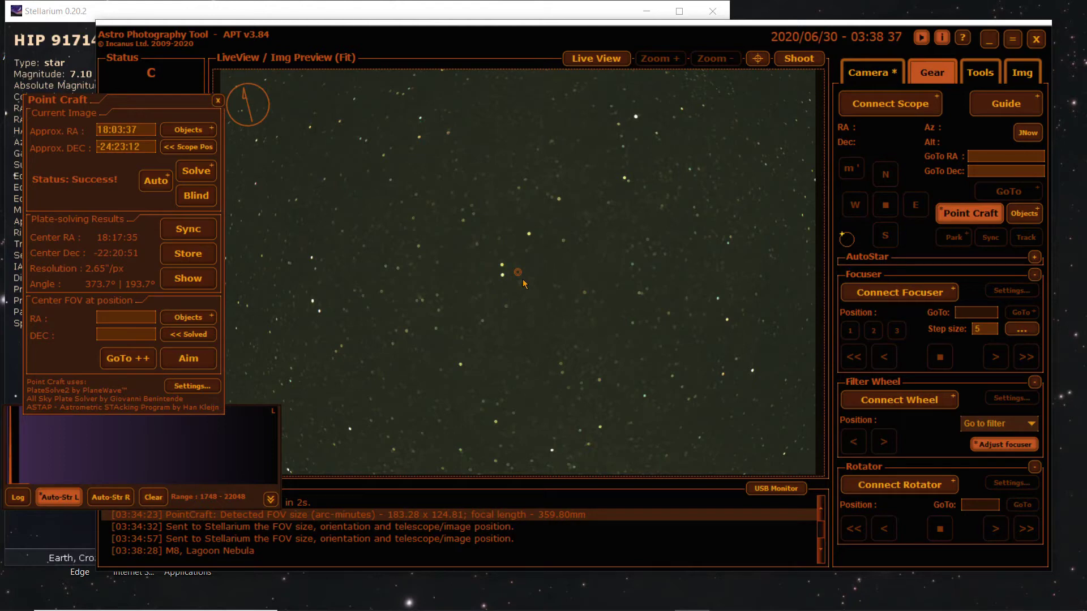
- Shoot a new exposure with the camera
left_click(797, 60)
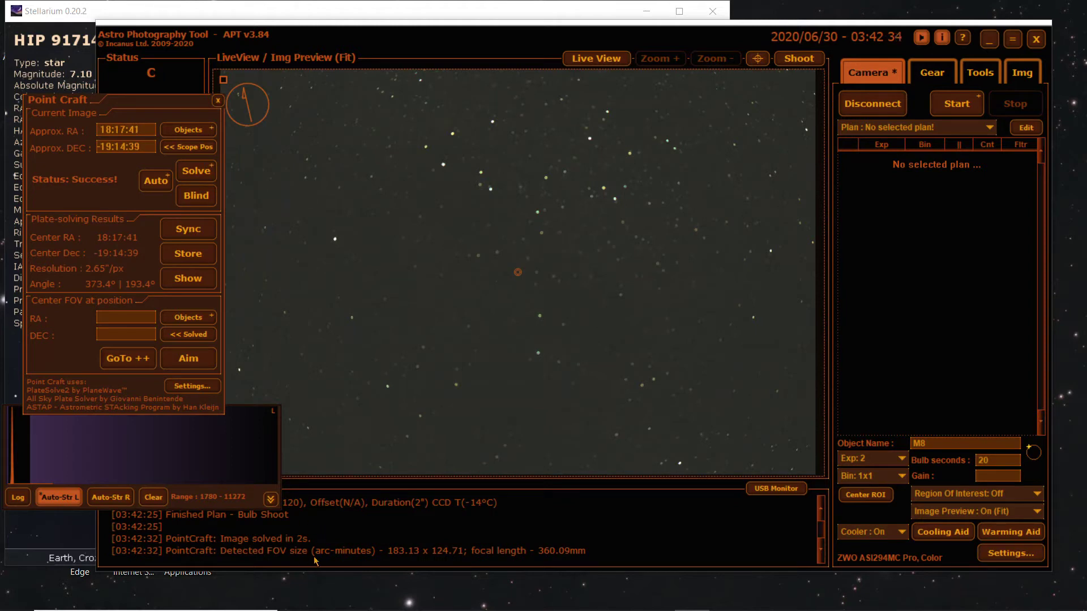
- Send the solved field to Stellarium and bring the Stellarium window forward
left_click(189, 279)
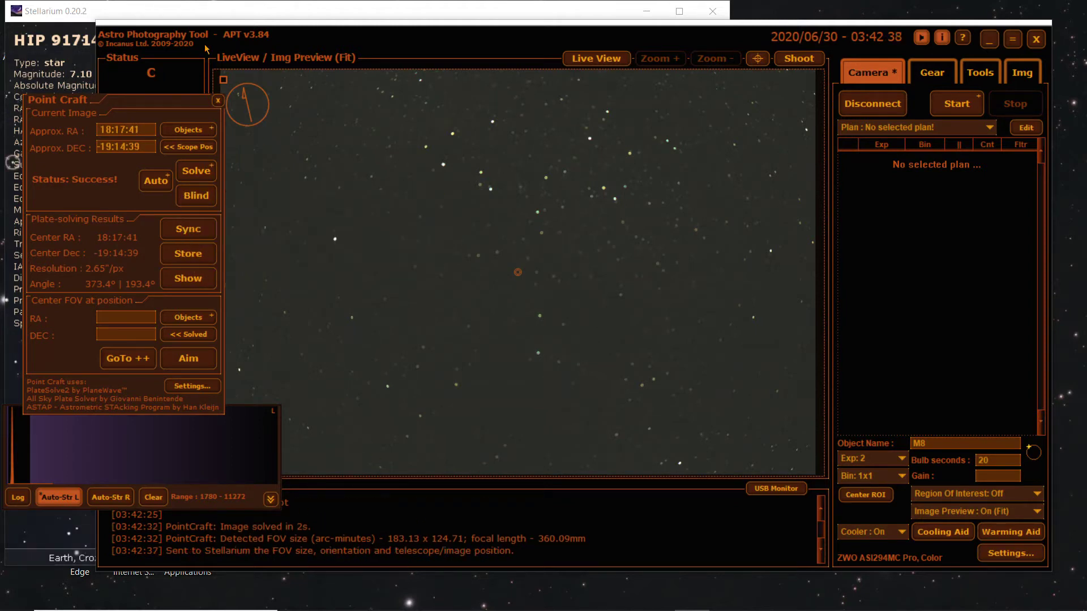
left_click(192, 14)
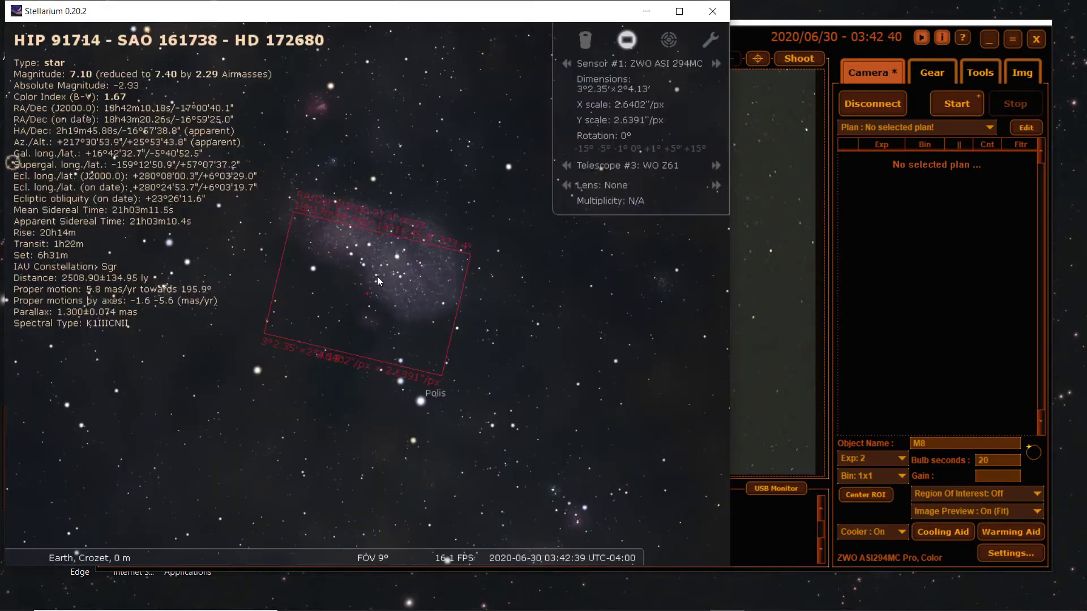
scroll(378, 277, "down", 3)
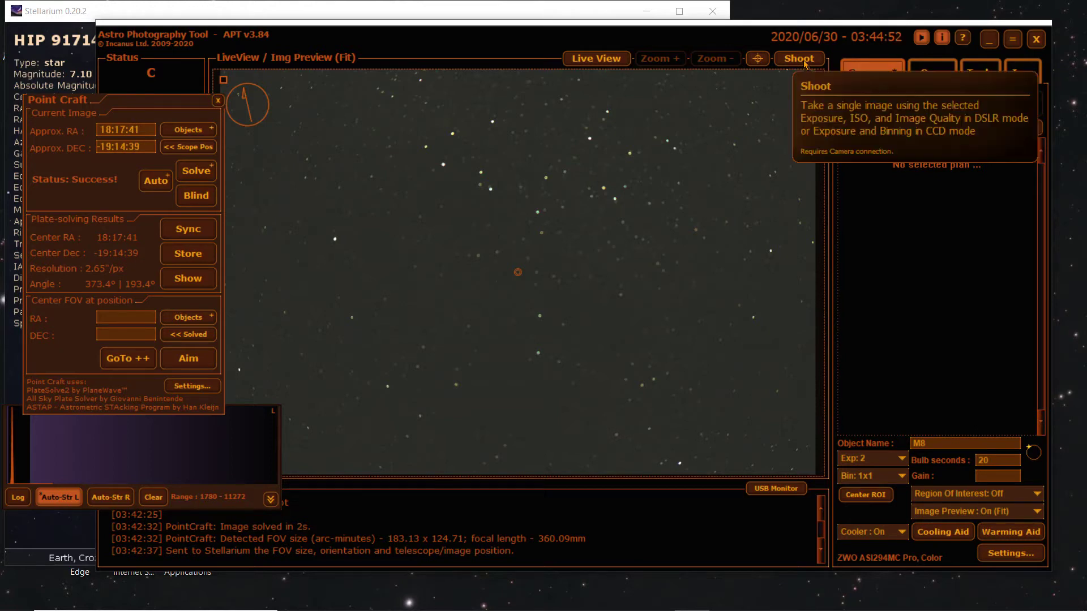
- Take a single 2-second test exposure of the sky
left_click(806, 66)
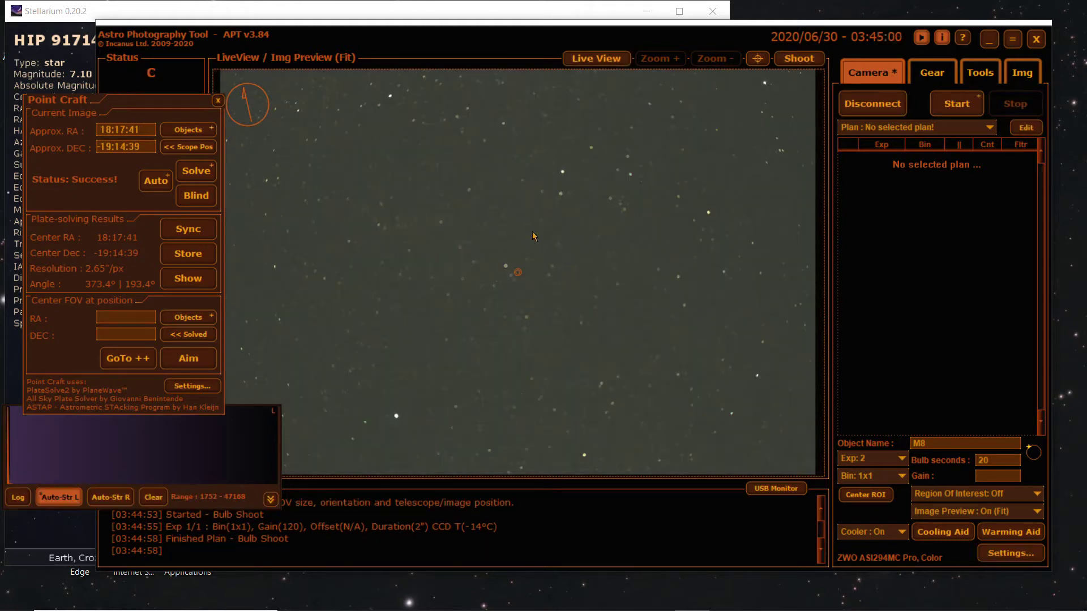
- Solve the new frame in Point Craft, send it to Stellarium, and switch to Stellarium
left_click(195, 173)
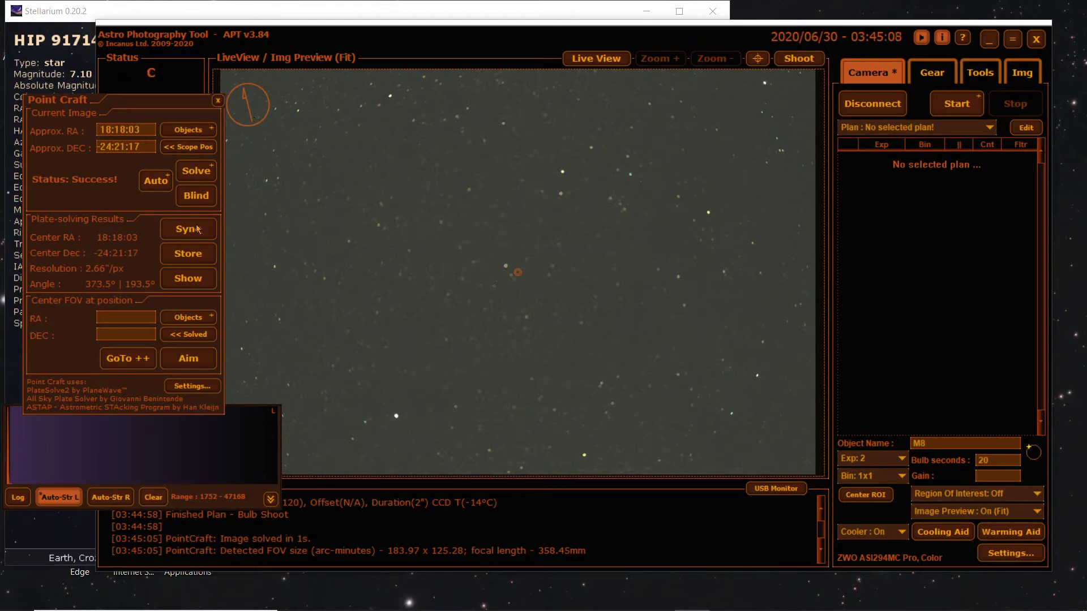
left_click(195, 282)
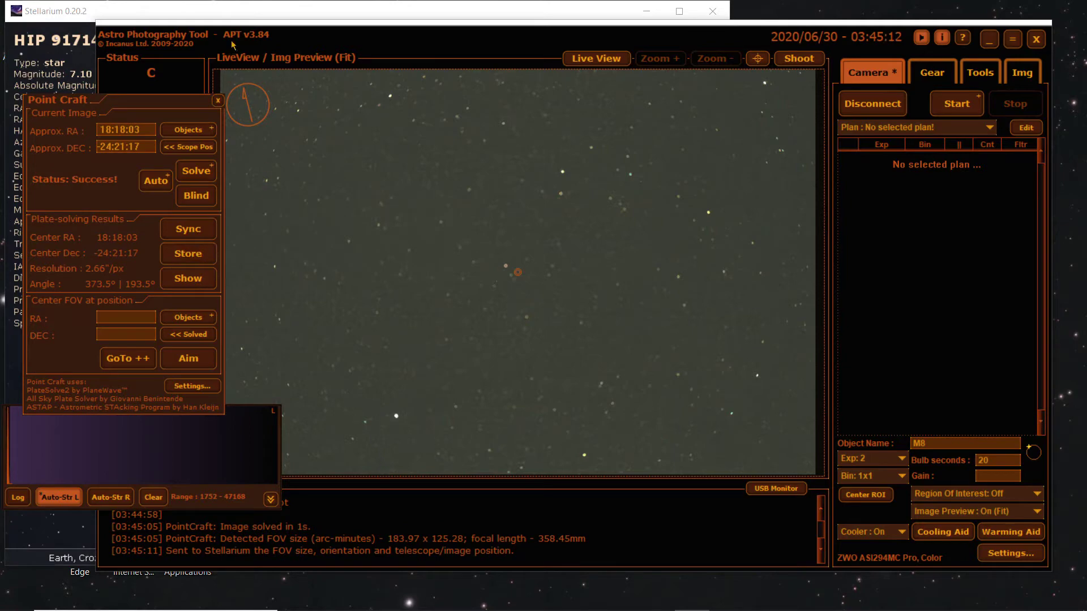
left_click(332, 16)
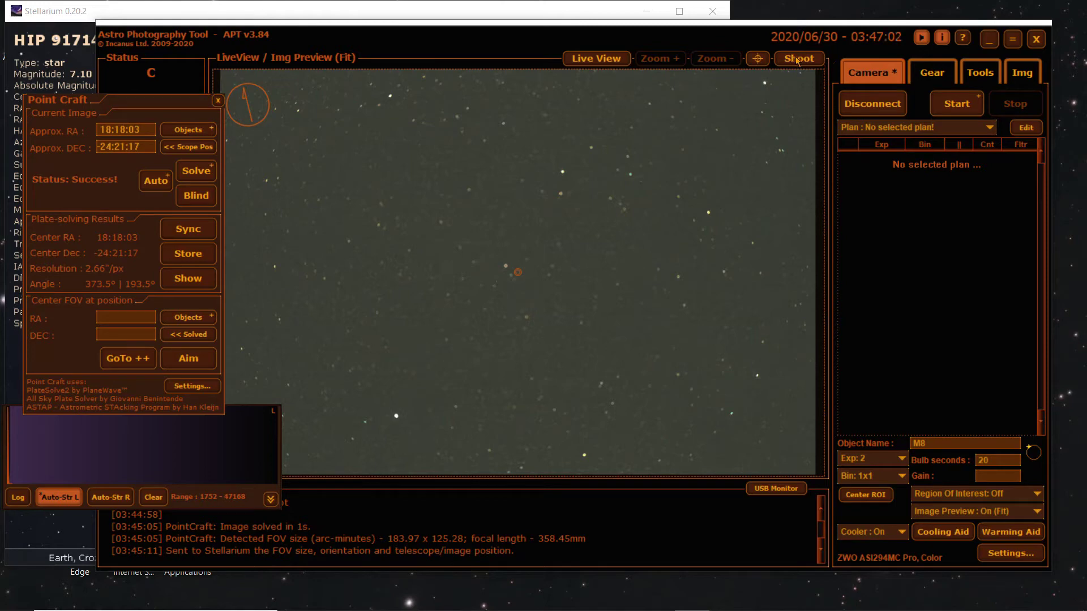
- Take another 2-second test exposure after reframing
left_click(798, 60)
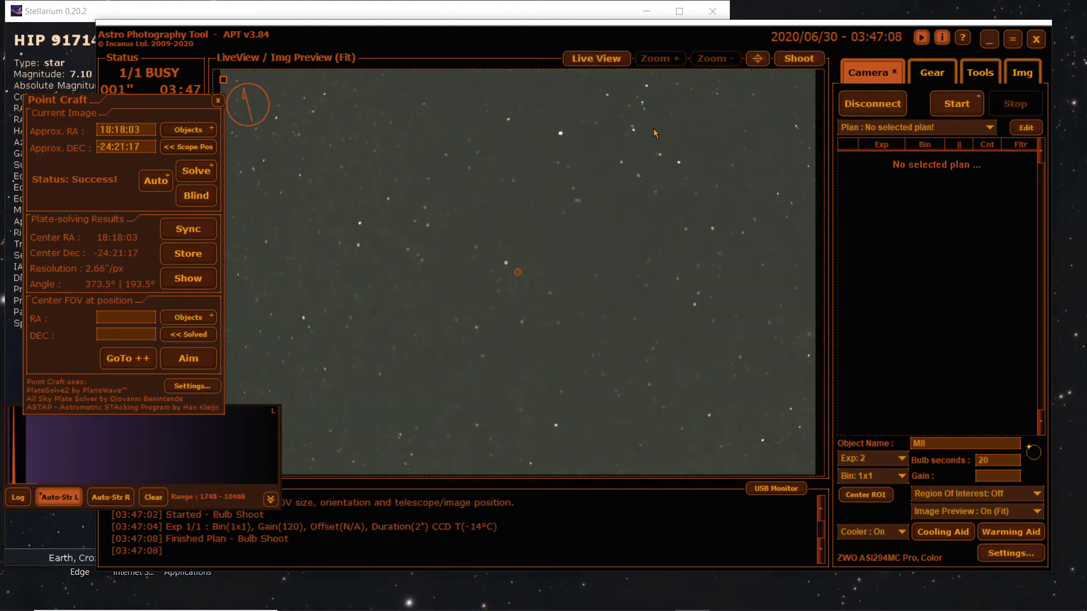
- Plate-solve the latest frame to RA 18:13:23, Dec -24:20:28 and view its outline in Stellarium
left_click(200, 173)
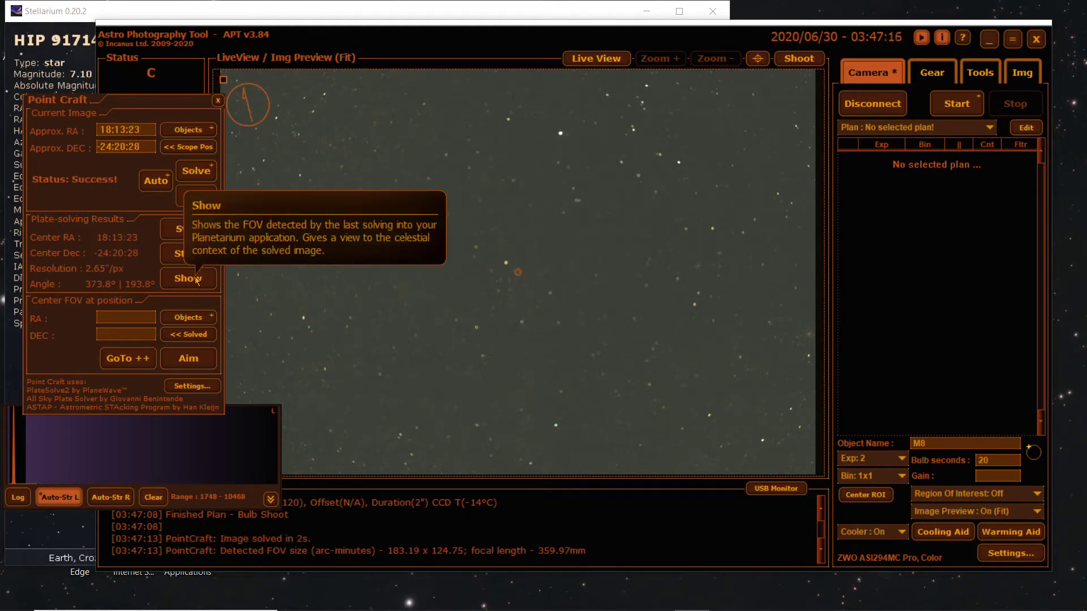
left_click(196, 280)
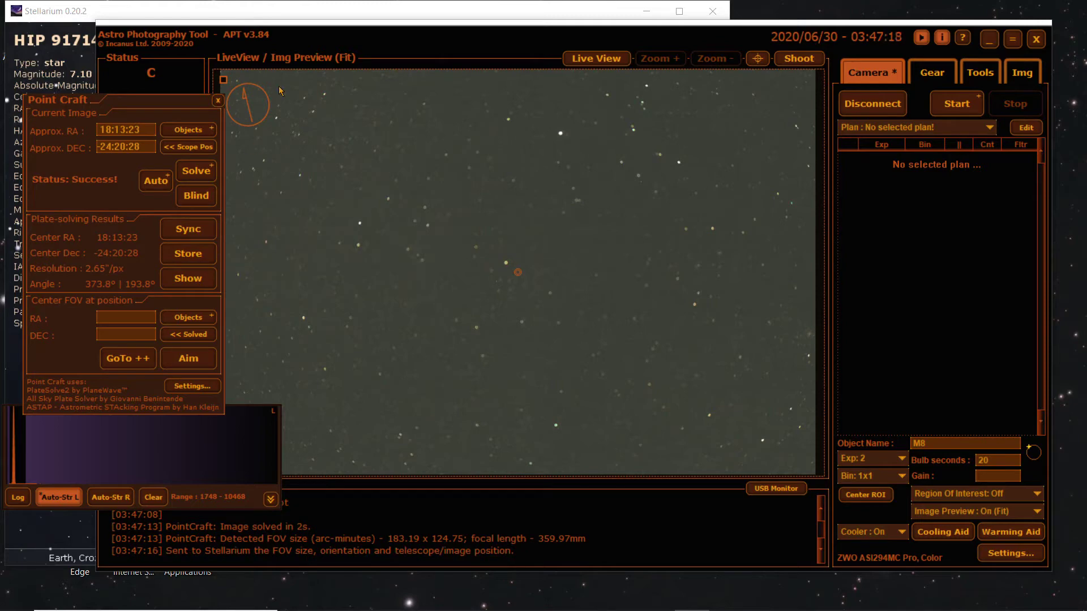
left_click(382, 16)
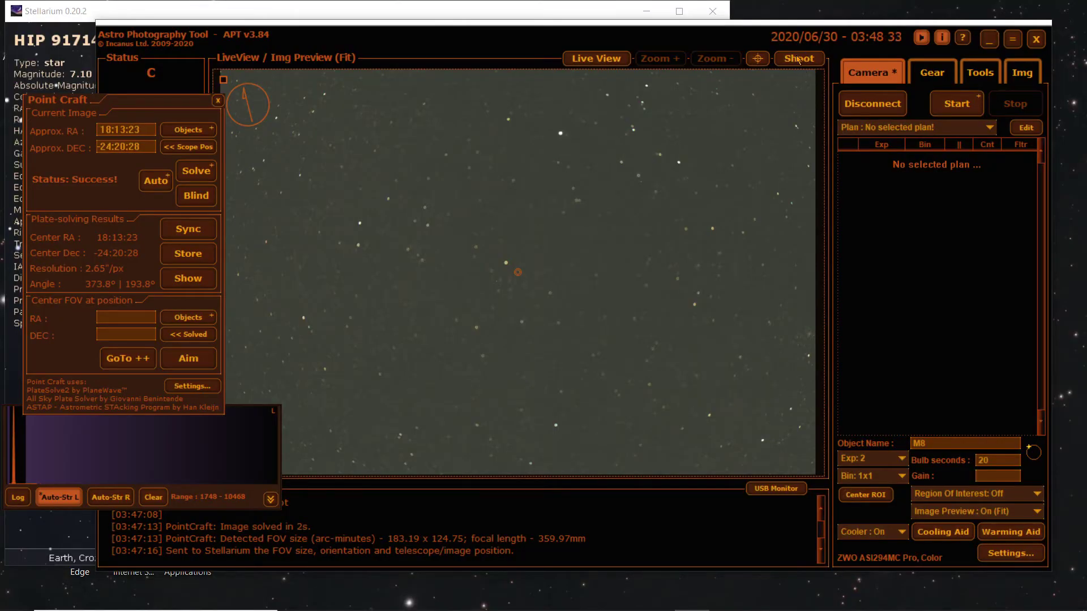
- Shoot a new exposure, solve it to RA 18:08:41, Dec -24:20:09, and show it in Stellarium
left_click(799, 61)
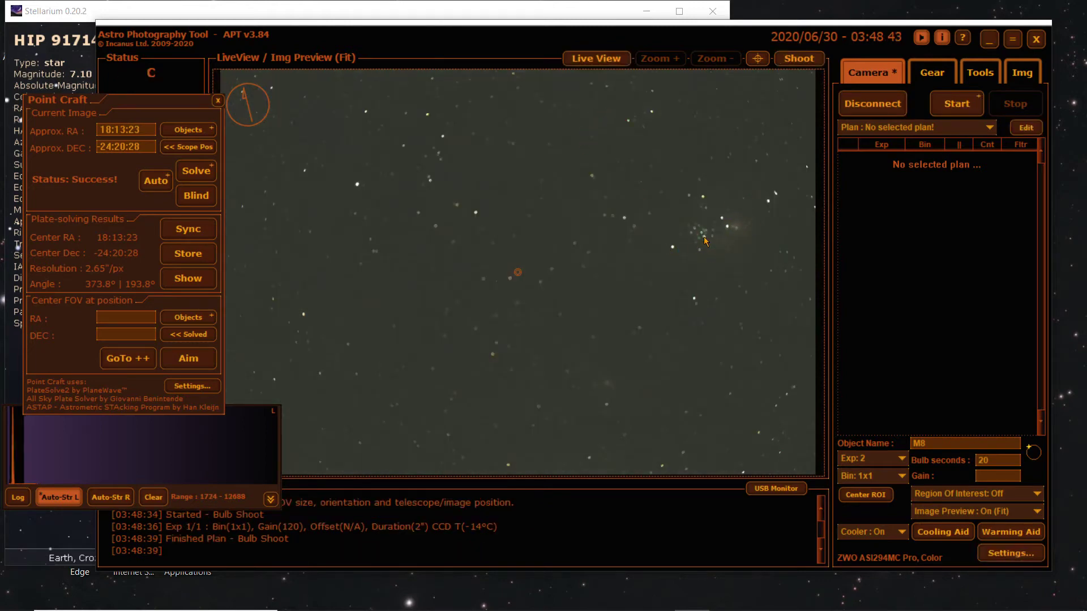
left_click(197, 177)
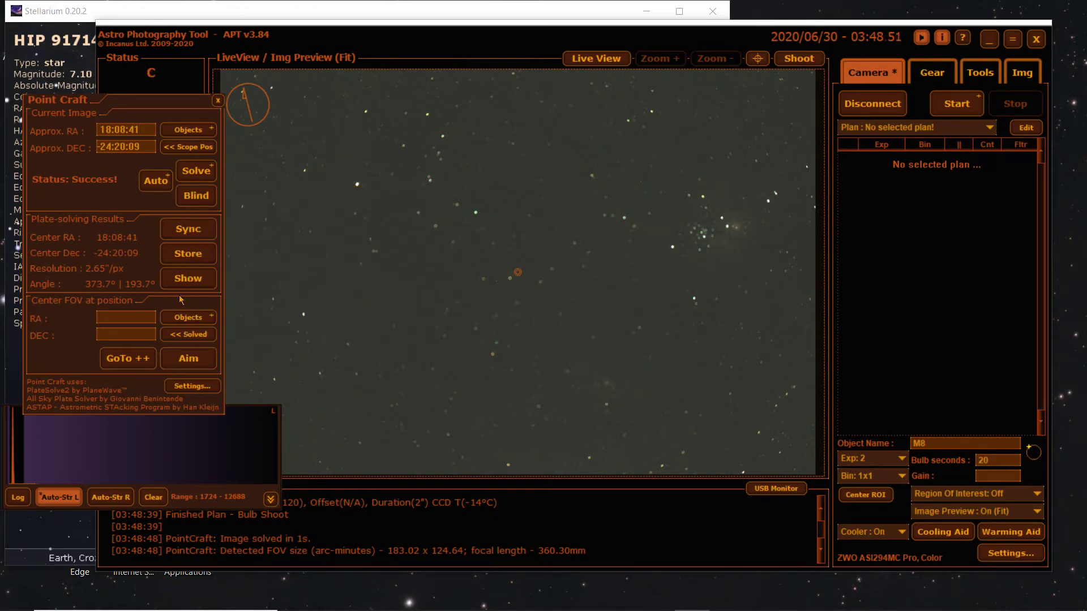
left_click(188, 279)
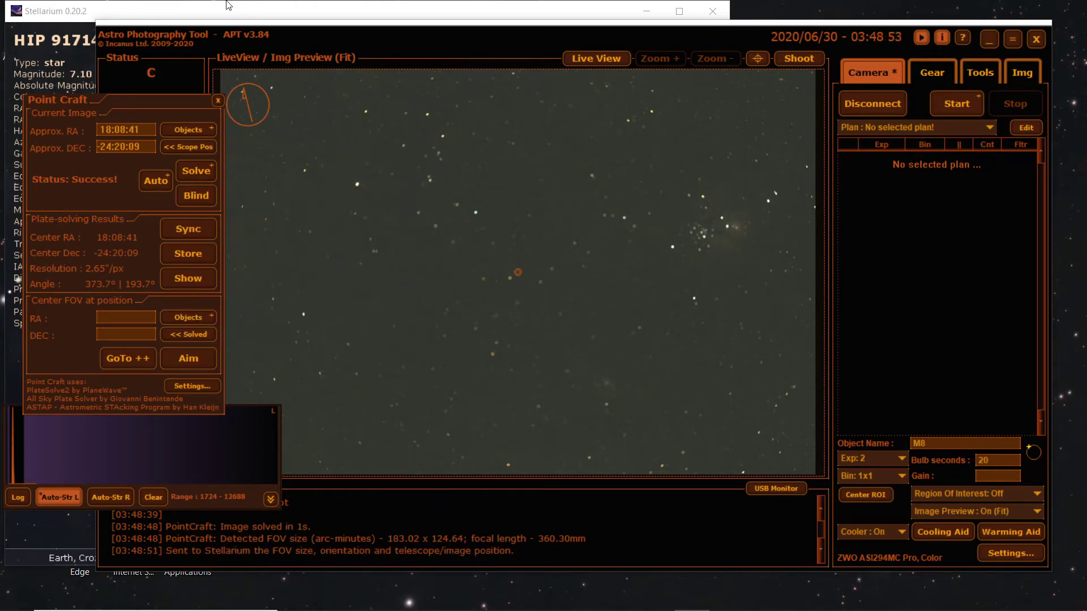
left_click(229, 17)
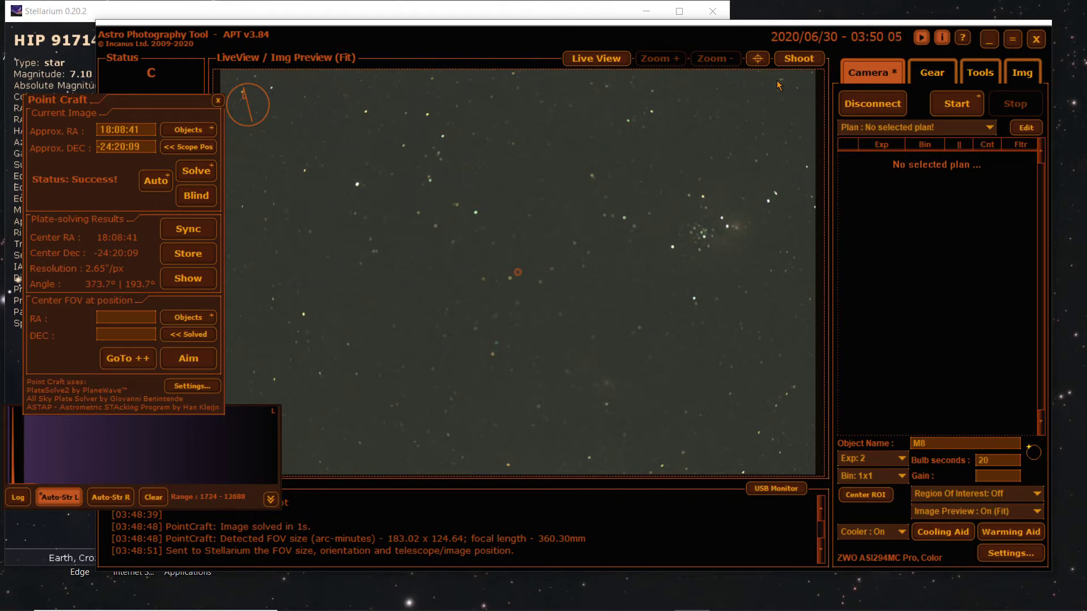
- Shoot and solve a frame at RA 18:04:42, Dec -24:20:03, with Lagoon centred in Stellarium
left_click(802, 64)
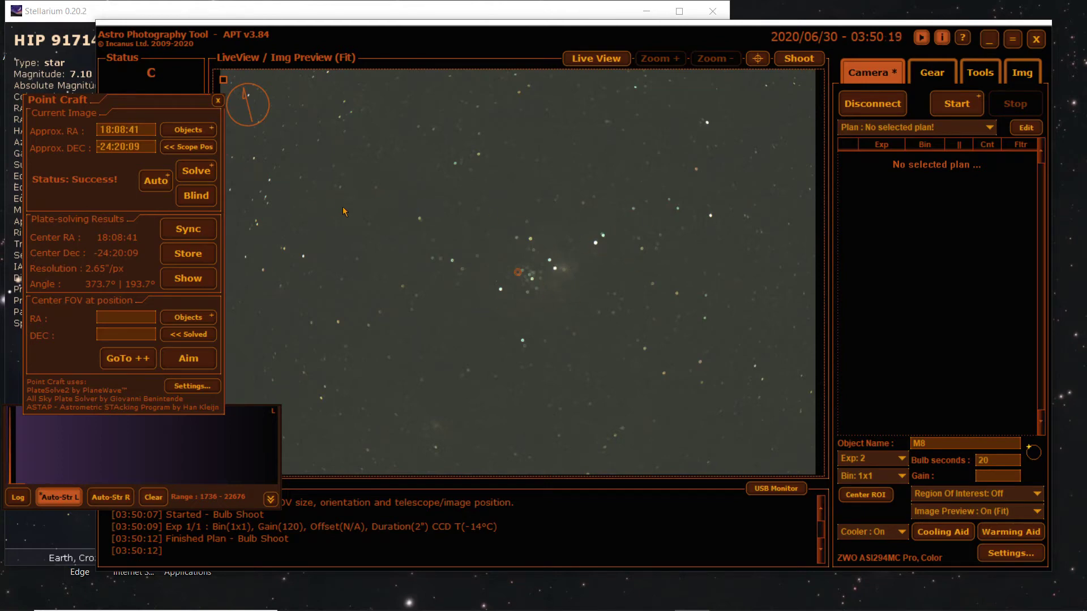
left_click(202, 175)
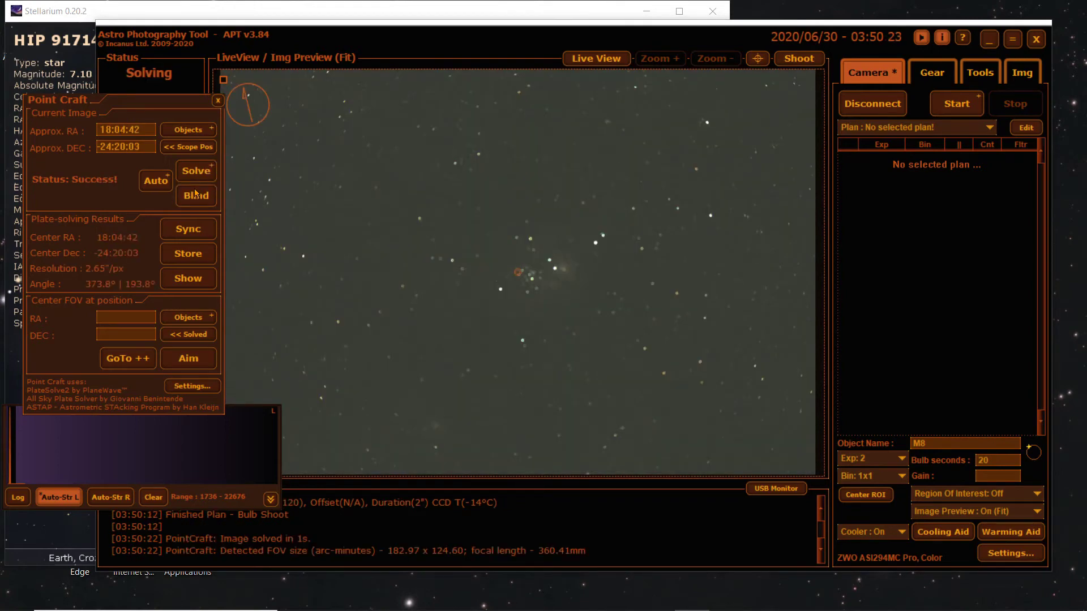
left_click(188, 279)
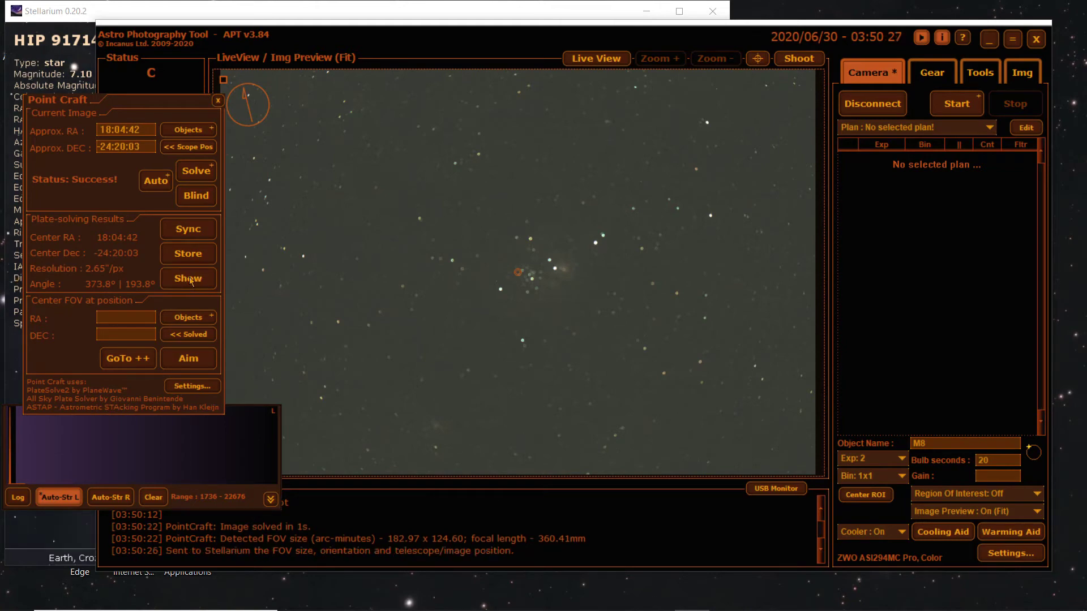
left_click(256, 15)
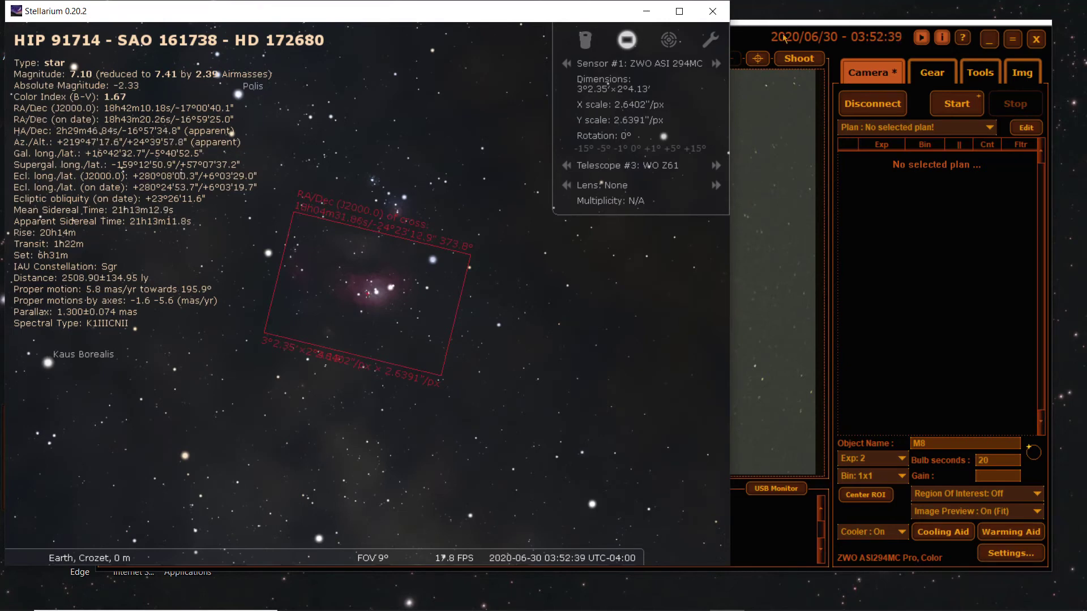
- Shoot the reframed field, solve it (RA 18:04:26, Dec -22:17:55, 284°), and show it in Stellarium
left_click(768, 45)
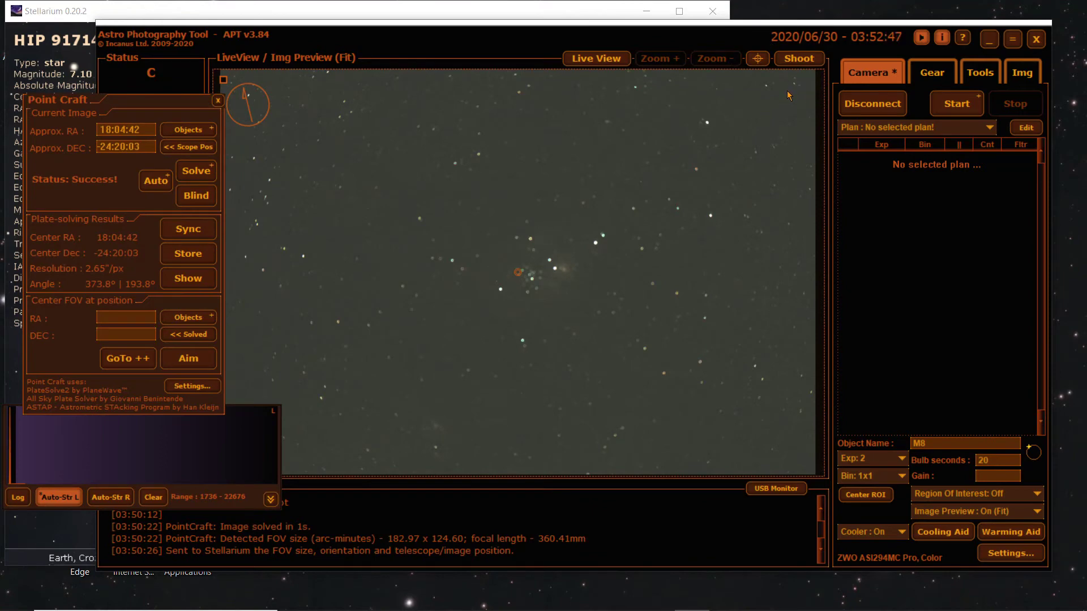
left_click(803, 62)
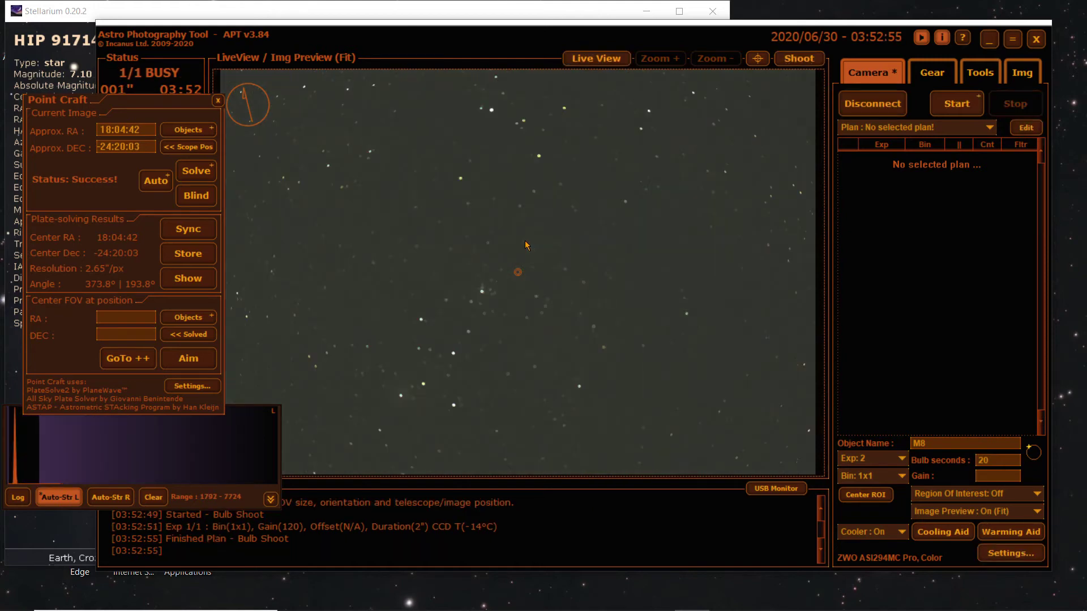
left_click(195, 172)
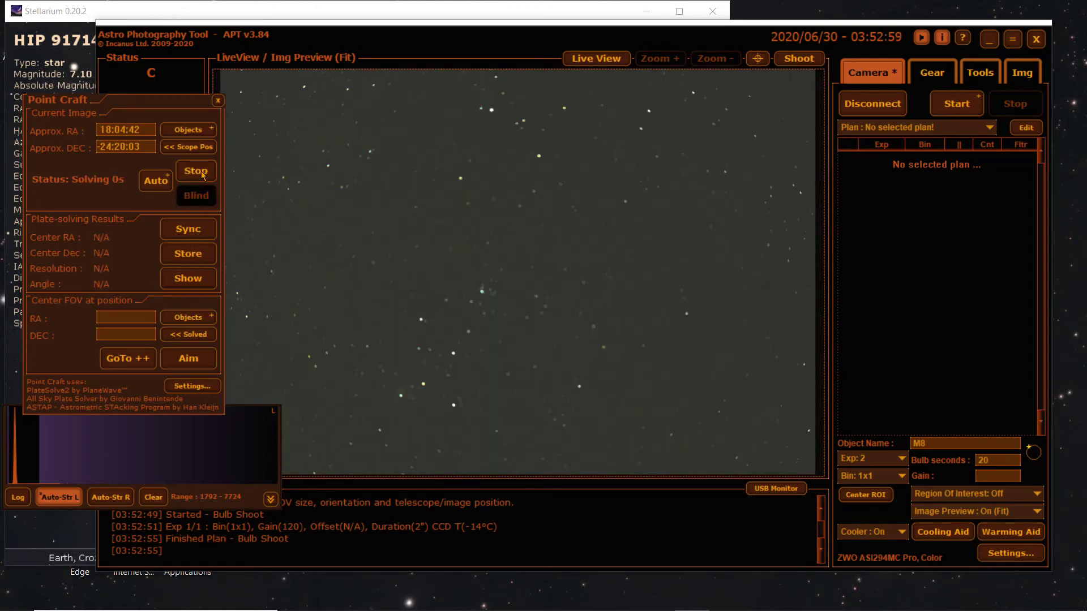
left_click(194, 283)
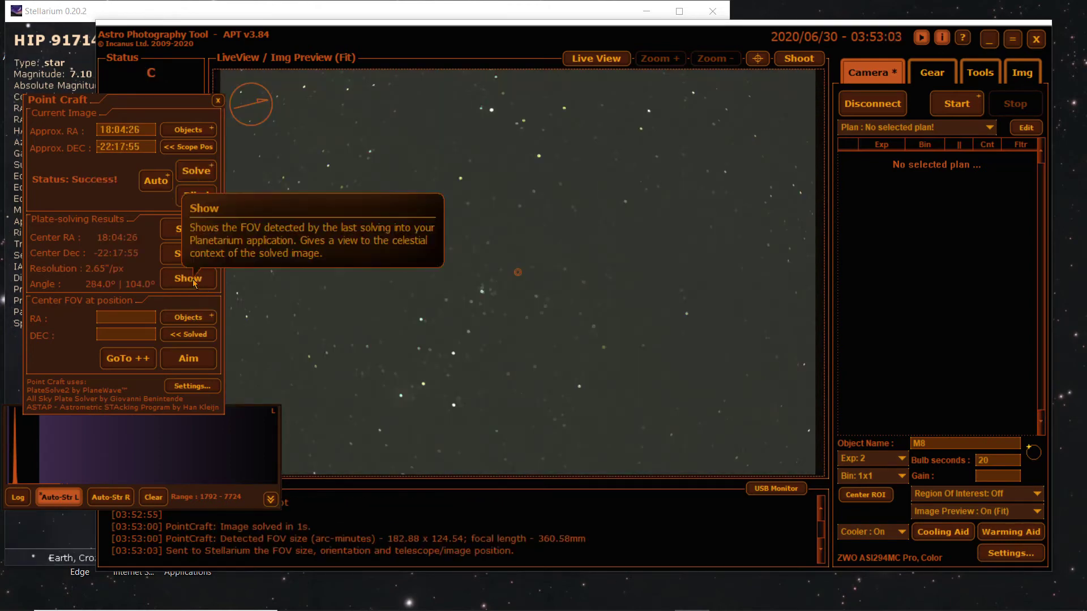
left_click(239, 13)
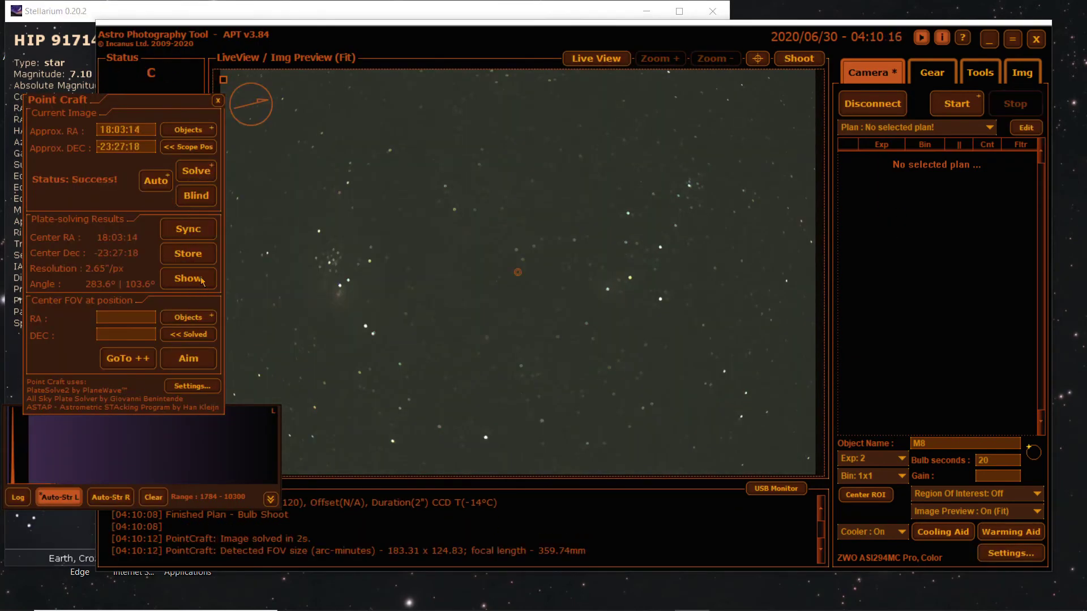
- Refresh the Stellarium field, then shoot and solve a frame at RA 18:03:14, Dec -23:26:59
left_click(189, 278)
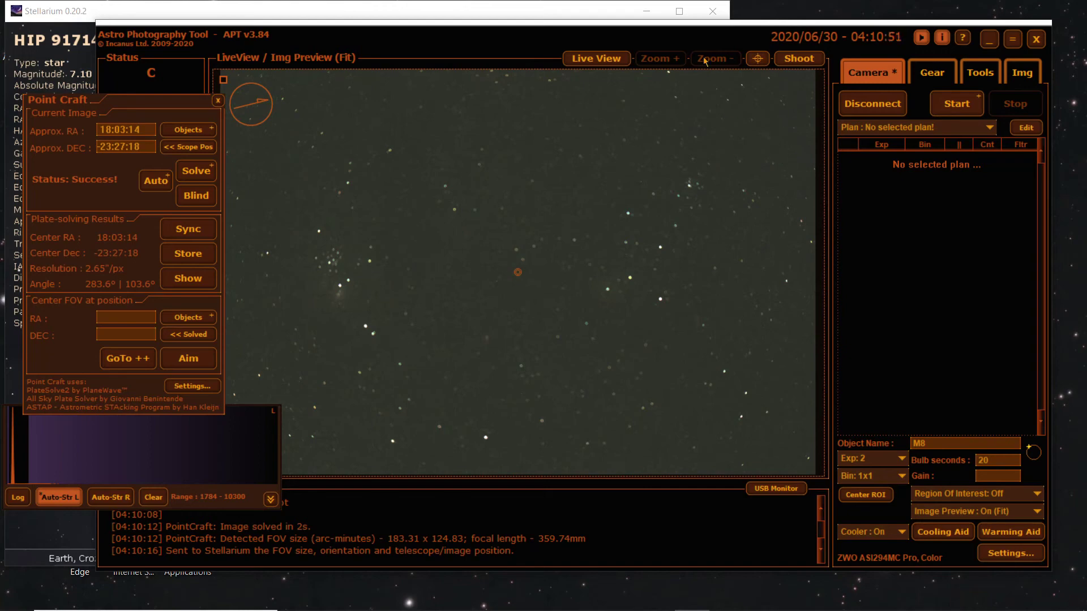
left_click(791, 60)
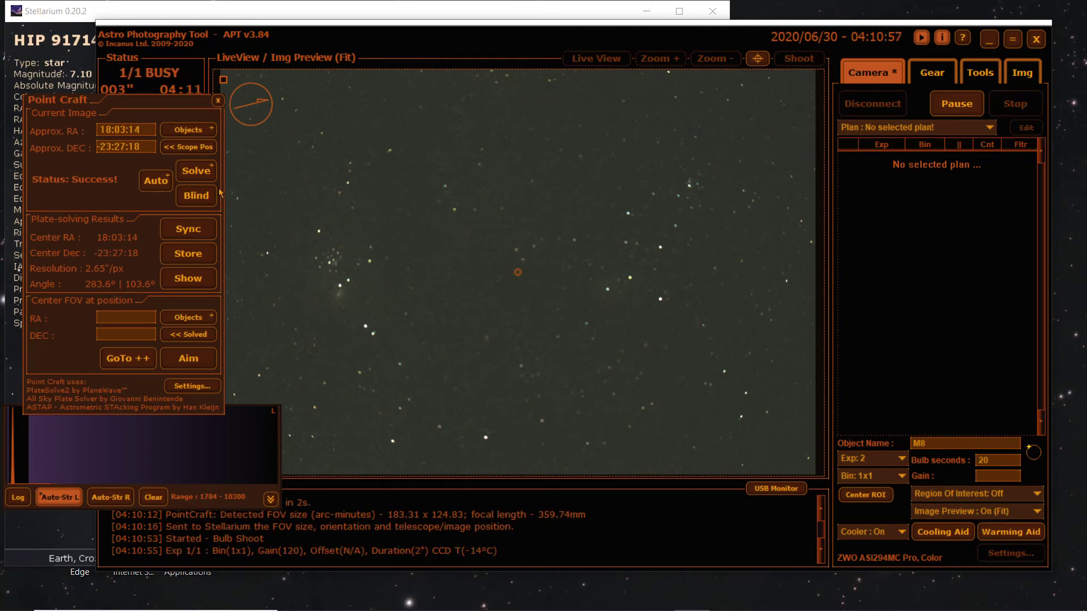
left_click(196, 172)
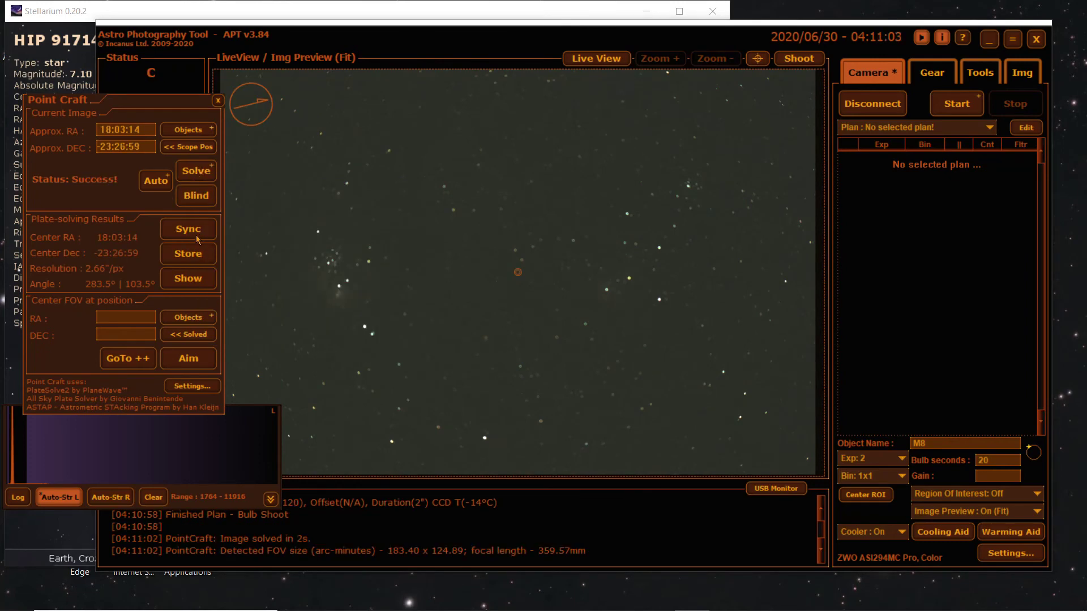
left_click(188, 279)
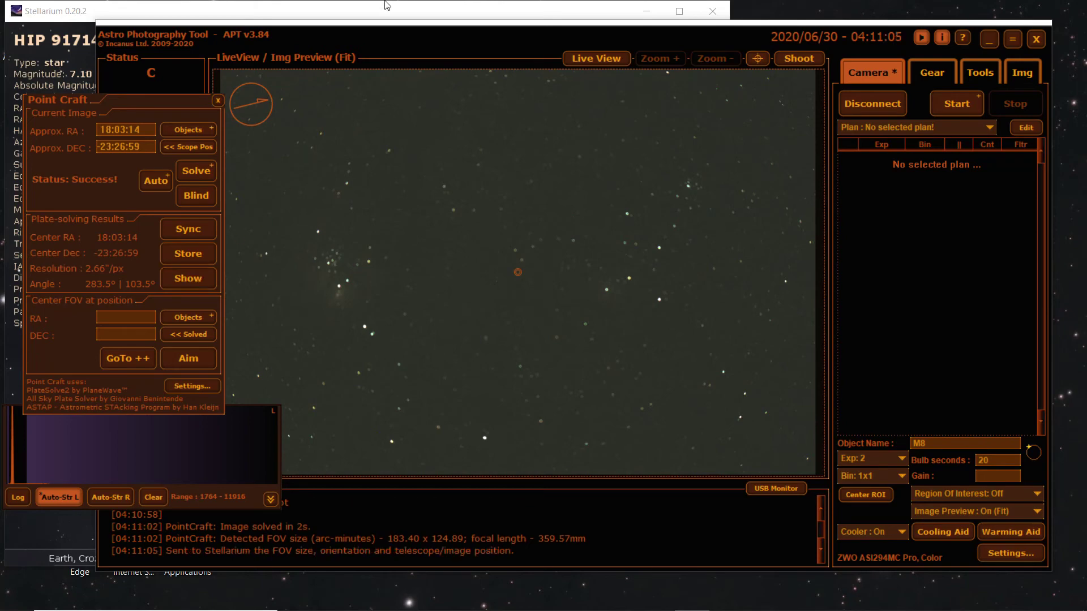
- Bring Stellarium forward to inspect the sensor frame over the Lagoon and Trifid nebulae
left_click(379, 11)
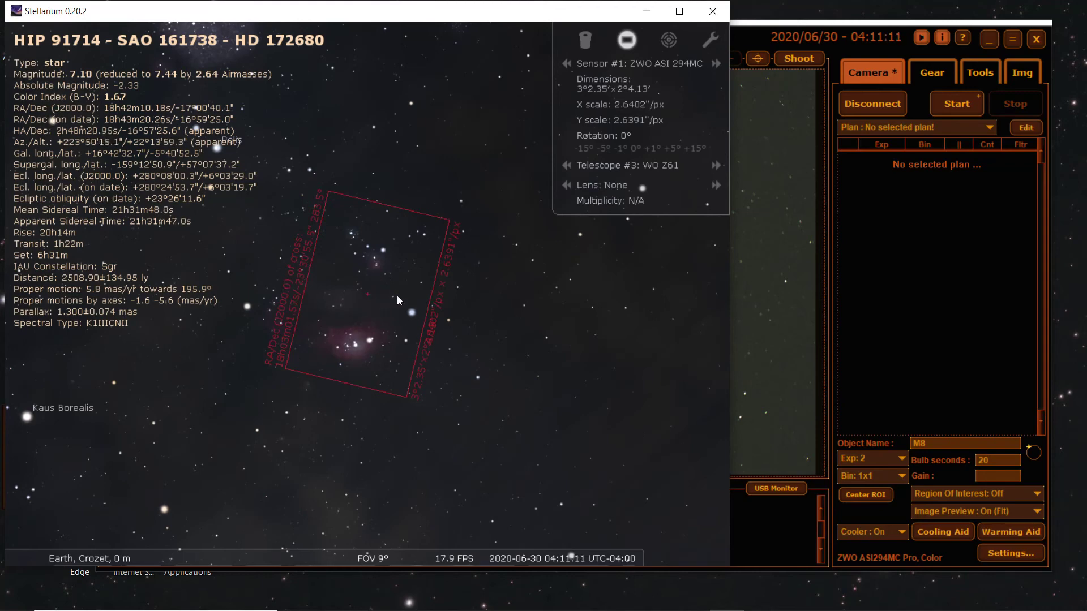
scroll(393, 293, "up", 3)
scroll(387, 290, "up", 2)
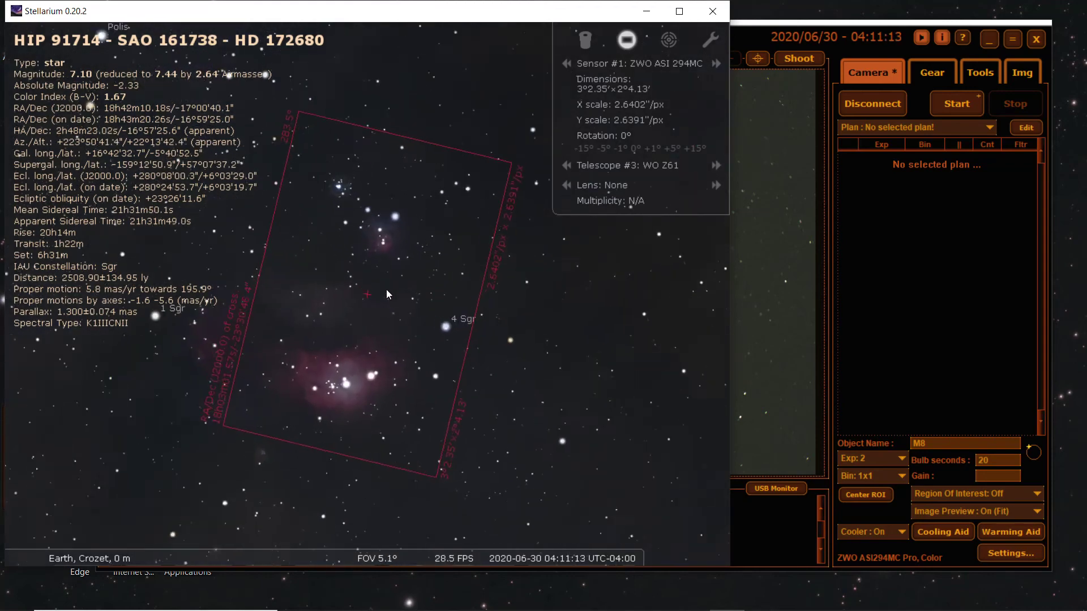
scroll(385, 289, "down", 2)
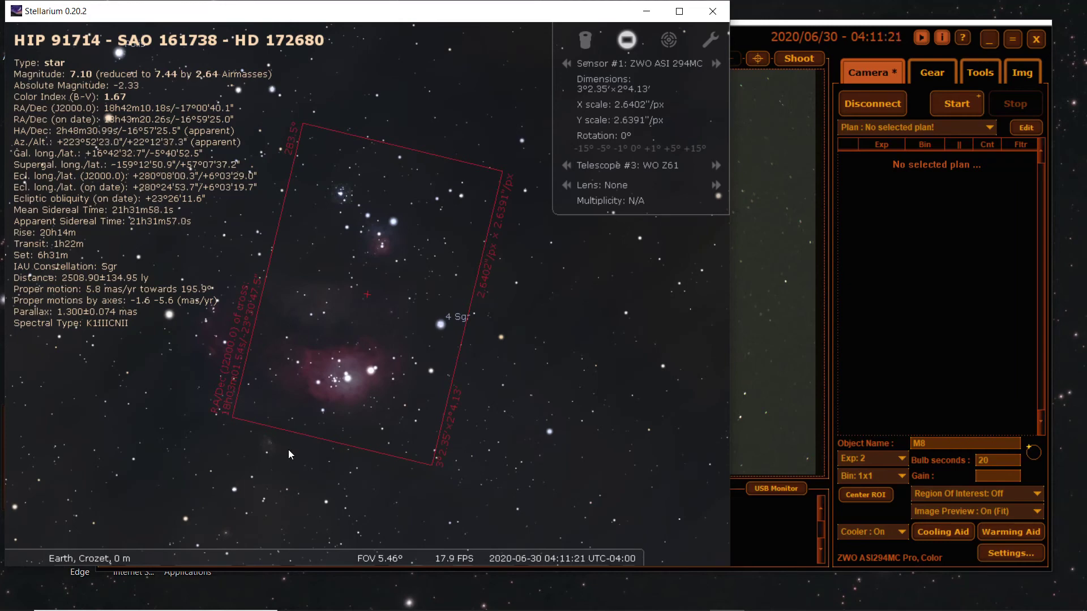
scroll(287, 460, "up", 2)
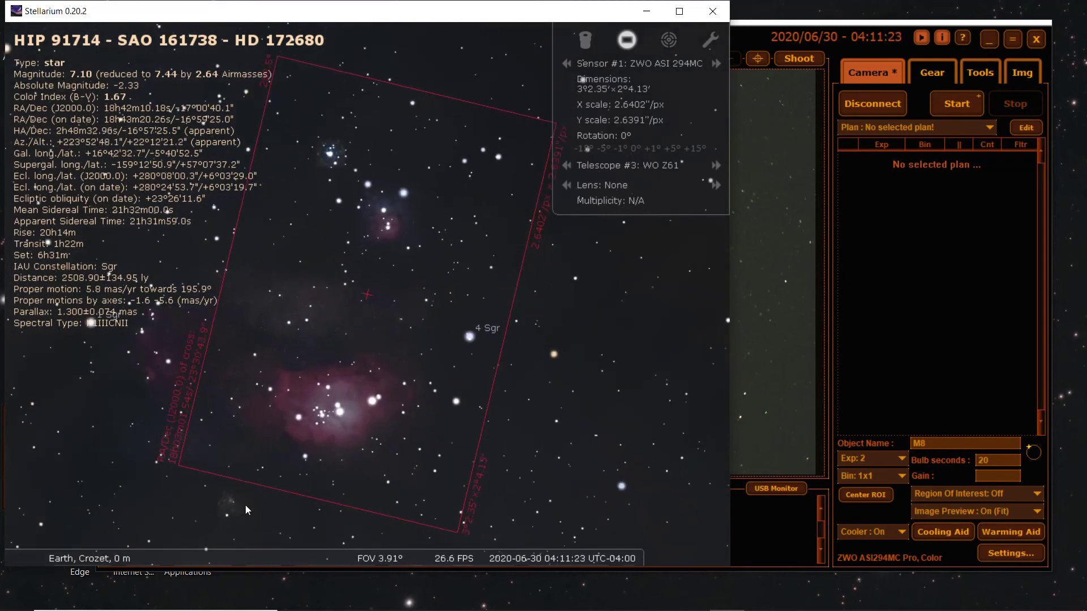